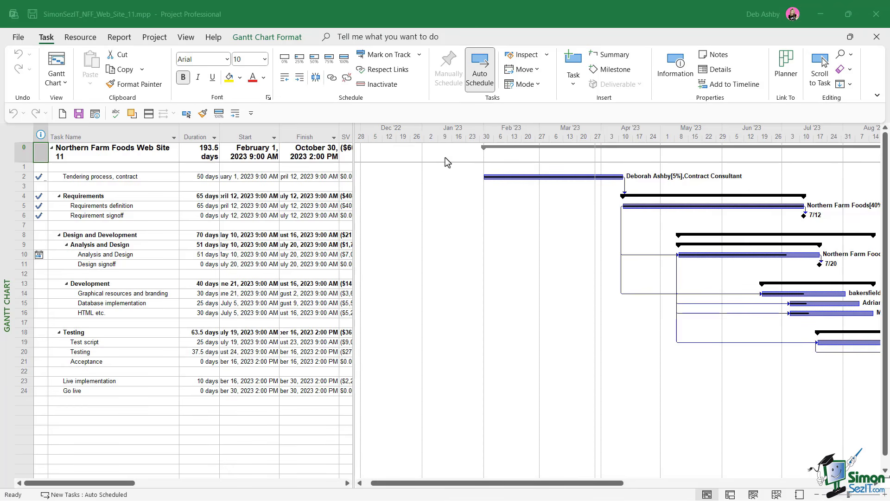
- Open the full Reports dialog from the Dashboards report list
{"action": "left_click", "coordinate": [120, 38]}
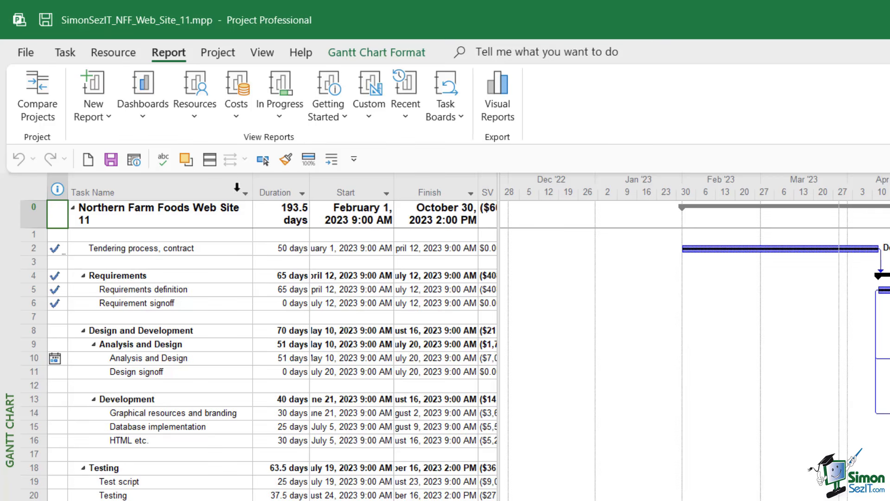
{"action": "left_click", "coordinate": [148, 125]}
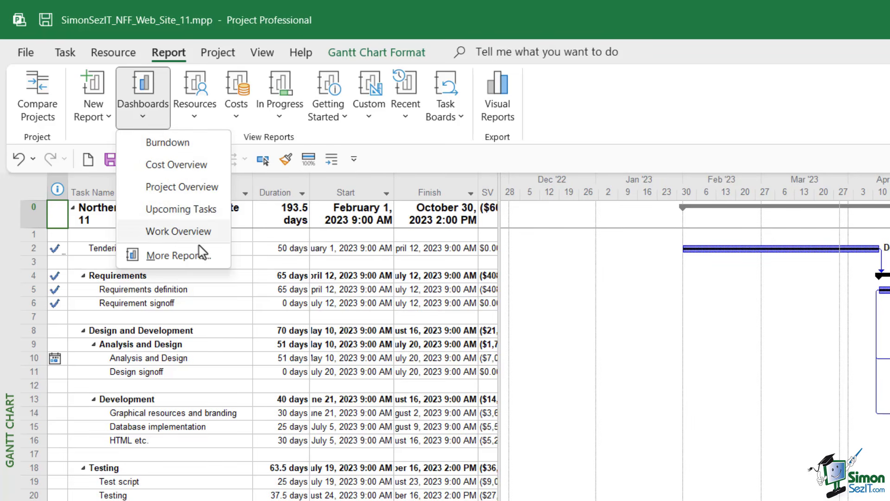
{"action": "left_click", "coordinate": [171, 256]}
{"action": "left_click_drag", "start_coordinate": [576, 207], "coordinate": [451, 207]}
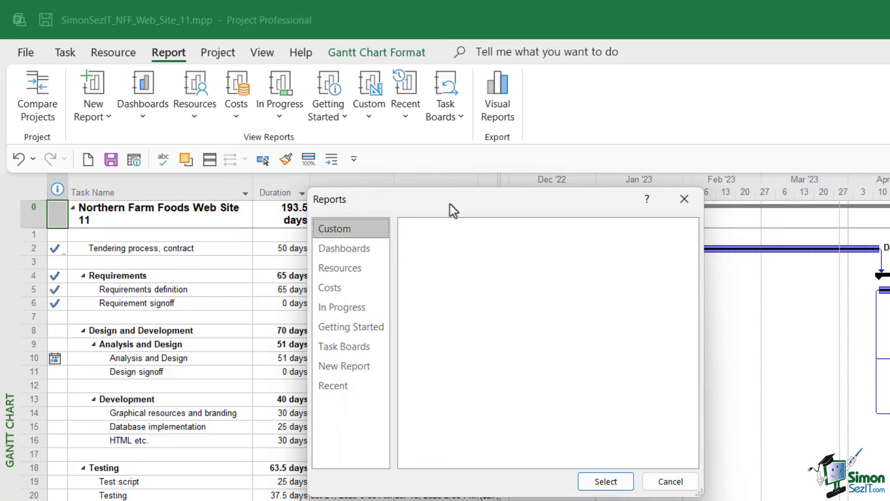
- Browse each report category in the Reports dialog, then close it without selecting a report
{"action": "left_click", "coordinate": [330, 243]}
{"action": "left_click", "coordinate": [328, 263]}
{"action": "left_click", "coordinate": [329, 281]}
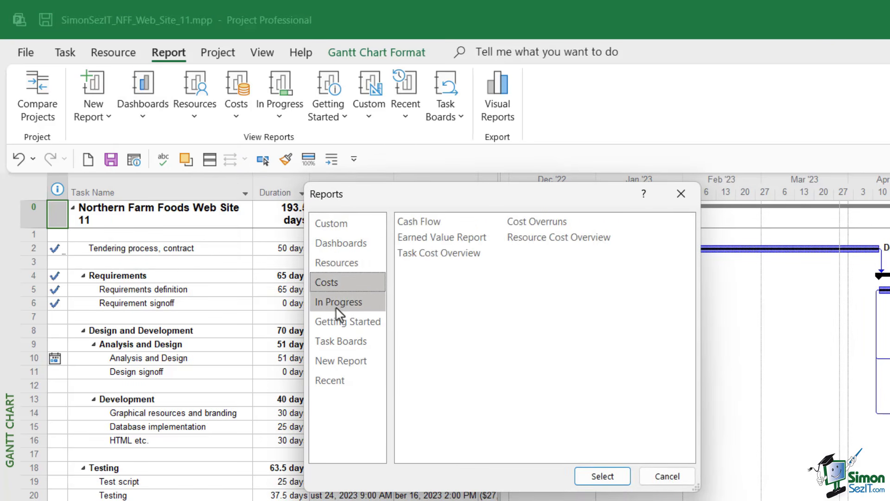
{"action": "left_click", "coordinate": [336, 302]}
{"action": "left_click", "coordinate": [338, 322]}
{"action": "left_click", "coordinate": [336, 341]}
{"action": "left_click", "coordinate": [337, 360]}
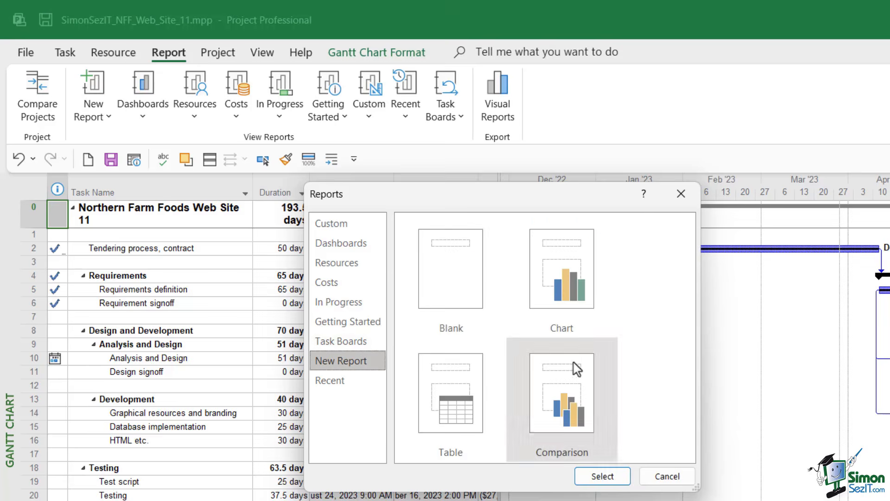
{"action": "left_click", "coordinate": [685, 473]}
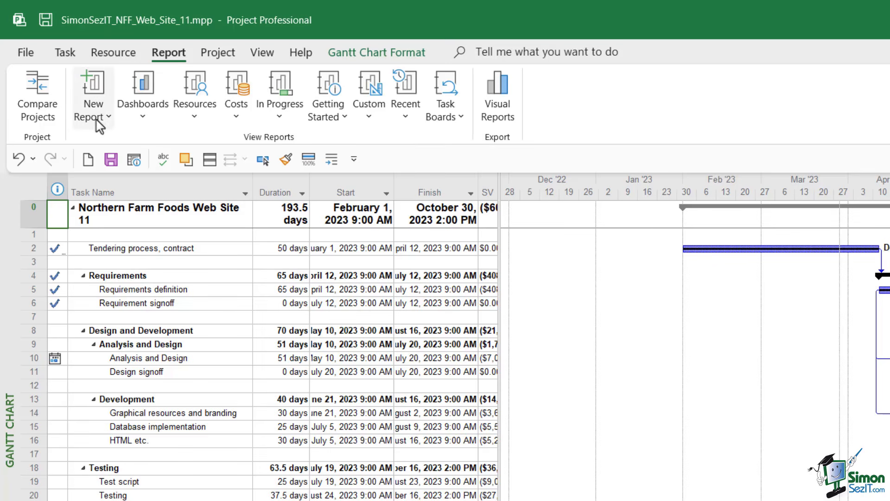
- Review the New Report, Recent and Custom report lists
{"action": "left_click", "coordinate": [108, 118]}
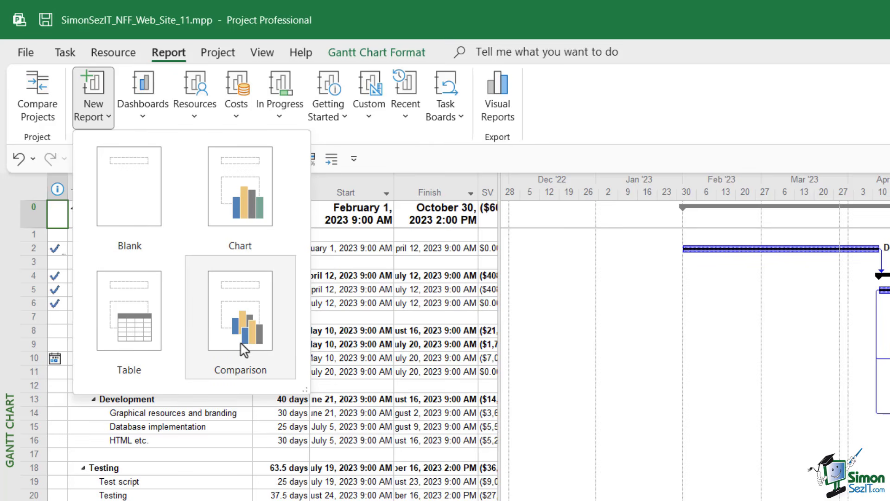
{"action": "left_click", "coordinate": [410, 122]}
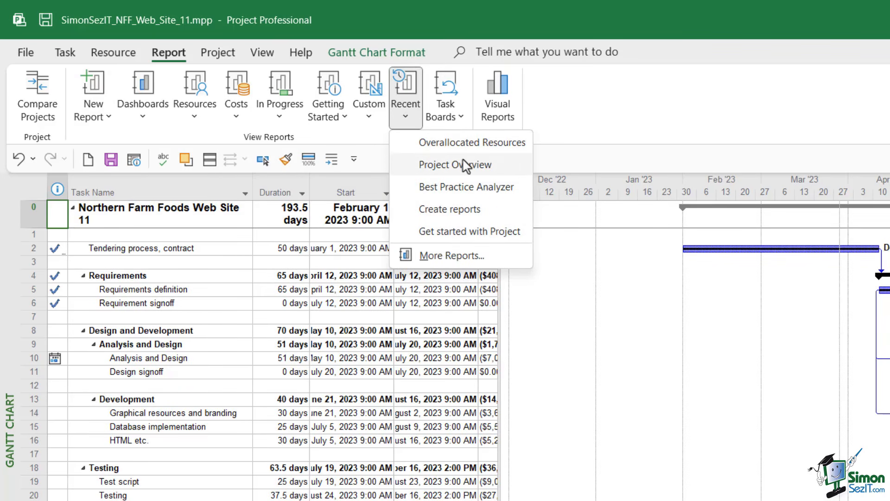
{"action": "left_click", "coordinate": [626, 135]}
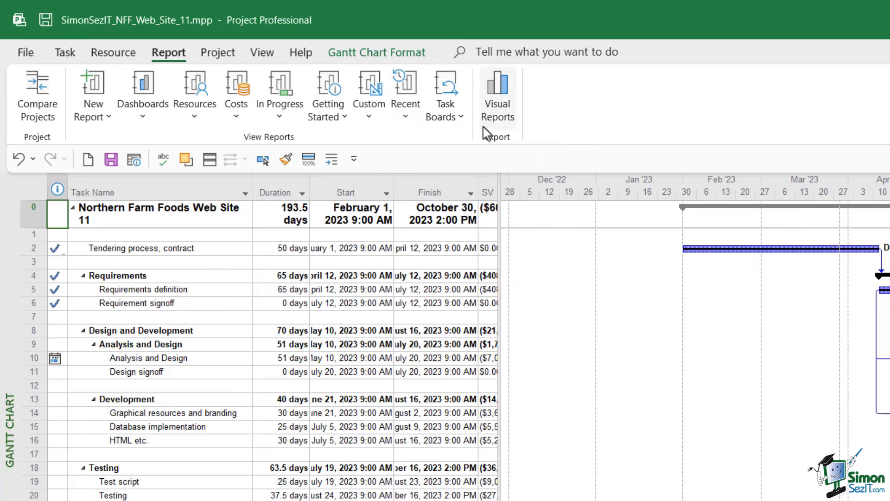
{"action": "left_click", "coordinate": [369, 120]}
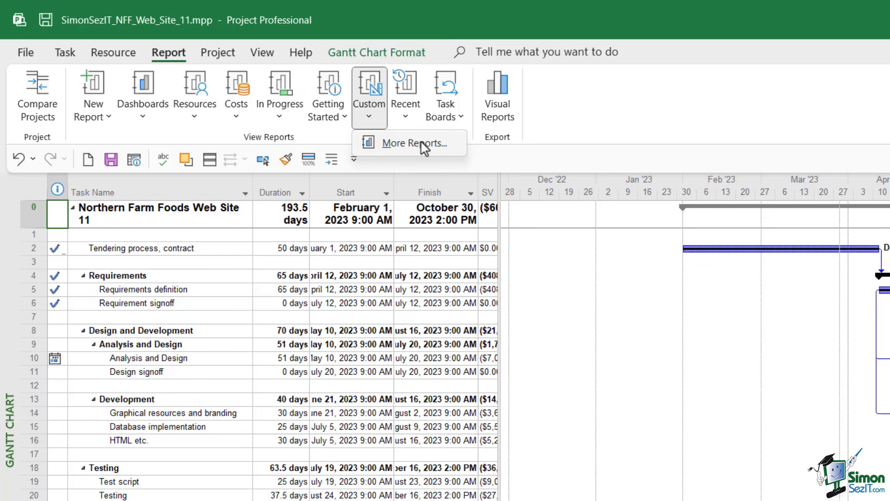
- Open the Reports dialog from the Getting Started list and close it again
{"action": "left_click", "coordinate": [330, 113]}
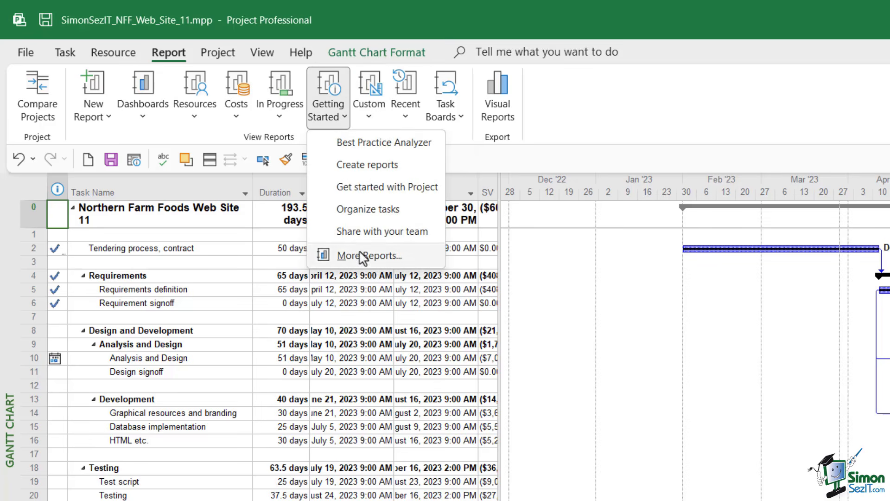
{"action": "left_click", "coordinate": [280, 116]}
{"action": "left_click", "coordinate": [295, 233]}
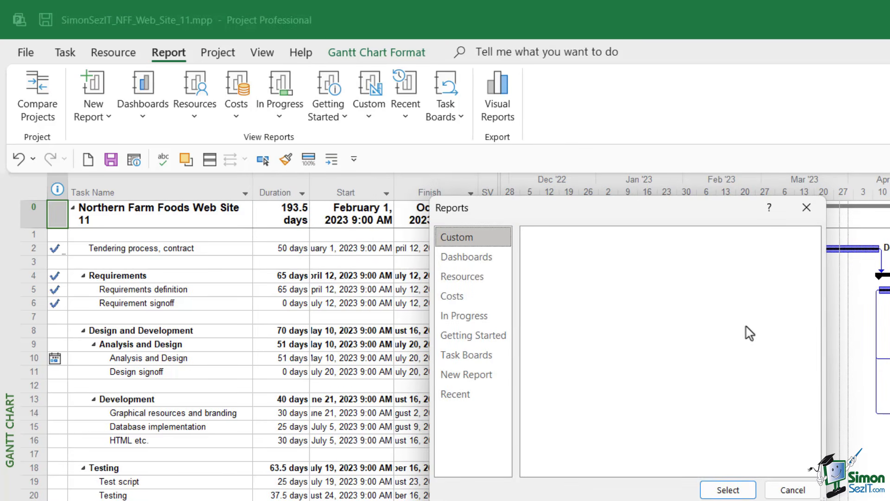
{"action": "left_click", "coordinate": [792, 489]}
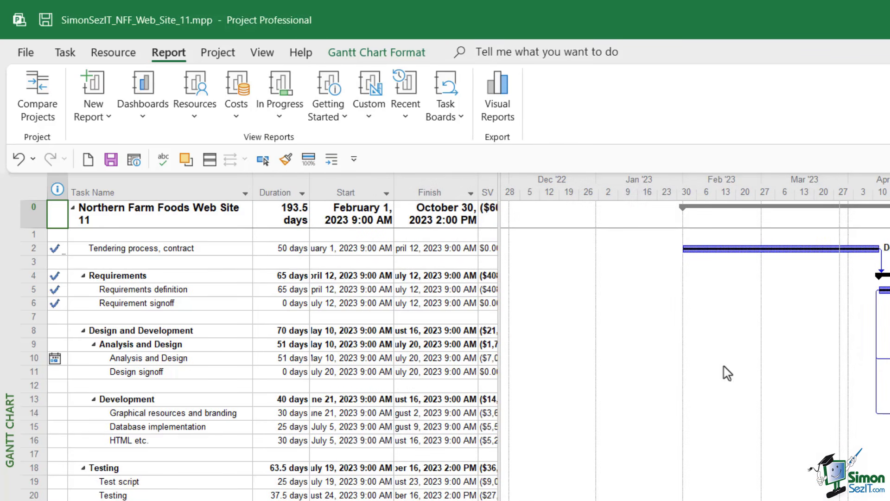
- Open the Best Practice Analyzer report from the Getting Started reports
{"action": "left_click", "coordinate": [343, 119]}
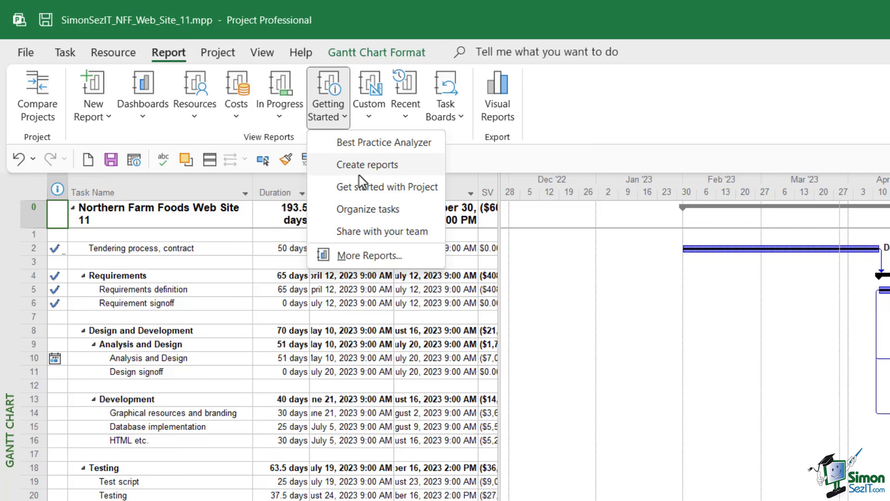
{"action": "left_click", "coordinate": [396, 144]}
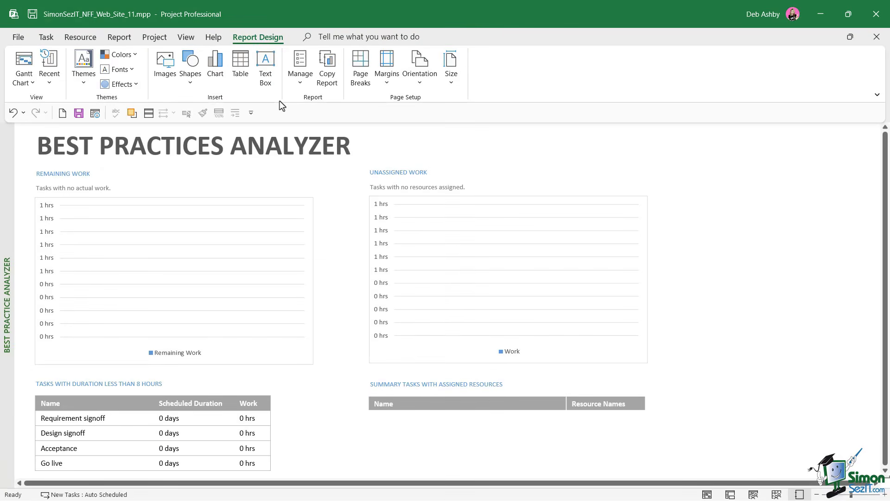
- Select the report title, the Remaining Work chart and the Unassigned Work heading in turn to inspect them
{"action": "left_click", "coordinate": [147, 146]}
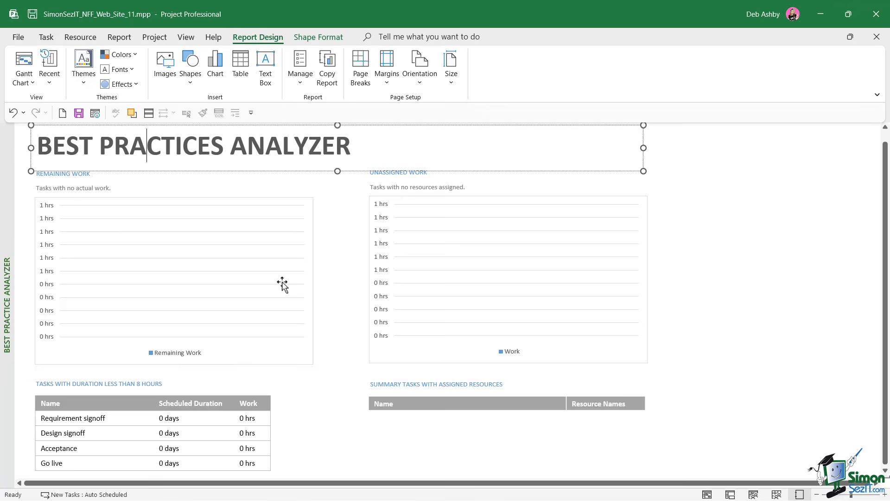
{"action": "left_click", "coordinate": [672, 240]}
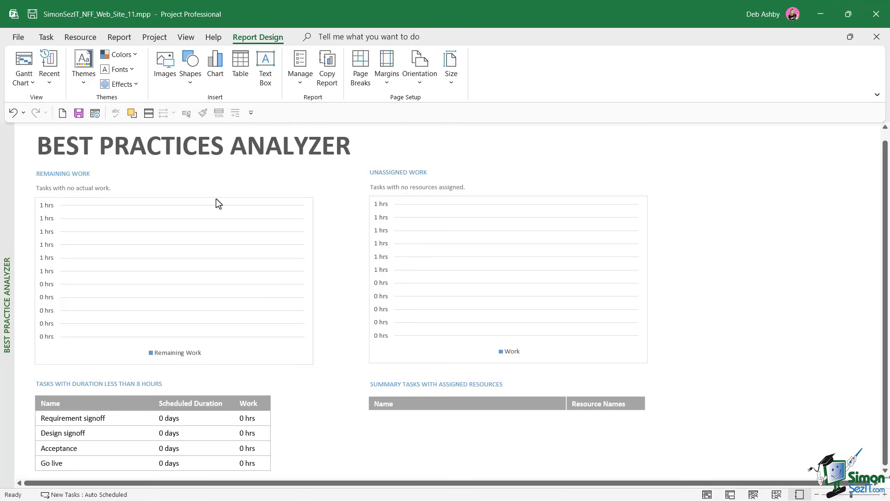
{"action": "left_click", "coordinate": [214, 146]}
{"action": "left_click", "coordinate": [119, 227]}
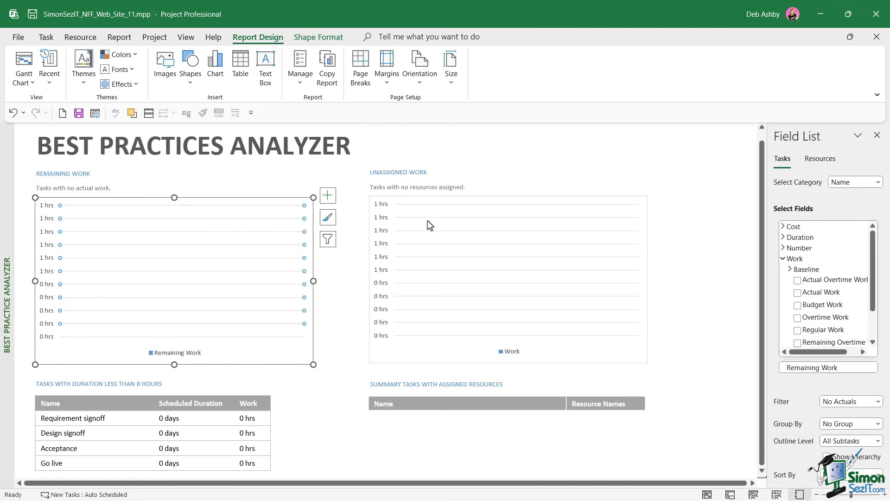
{"action": "left_click", "coordinate": [405, 162]}
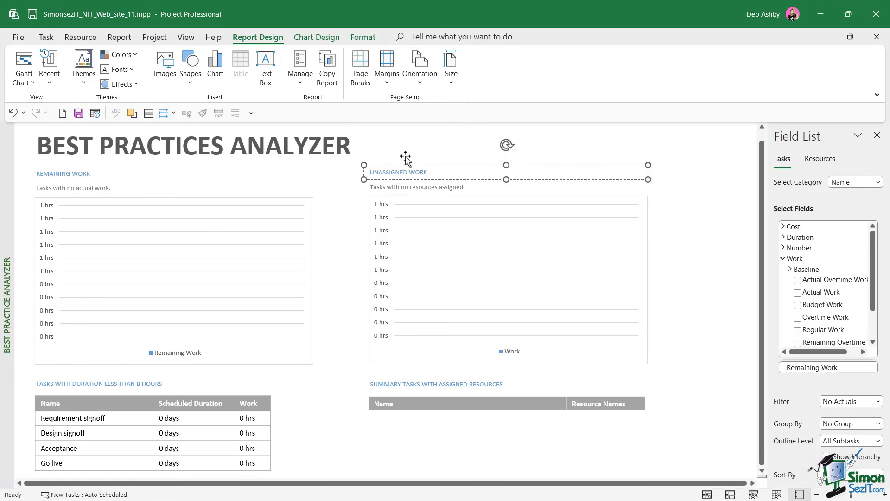
{"action": "left_click", "coordinate": [225, 152]}
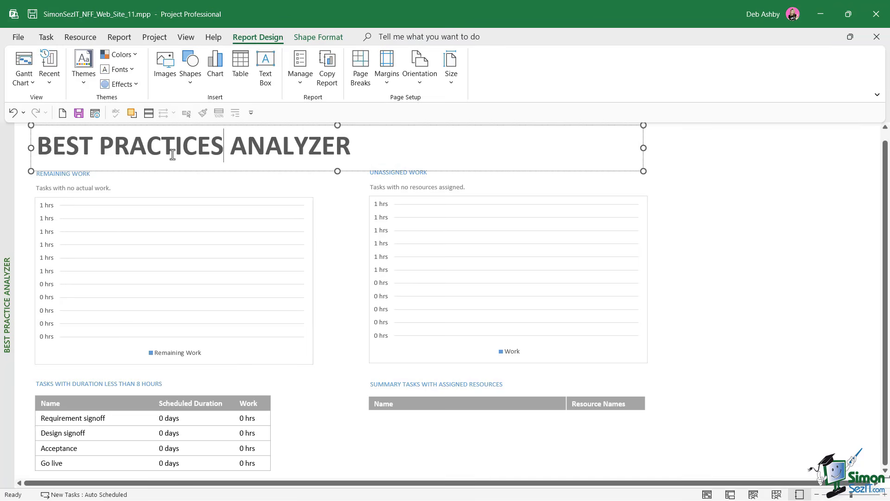
{"action": "left_click", "coordinate": [130, 147]}
- Compare the shape formatting tools and report design tools available for the selected title
{"action": "left_click", "coordinate": [319, 38]}
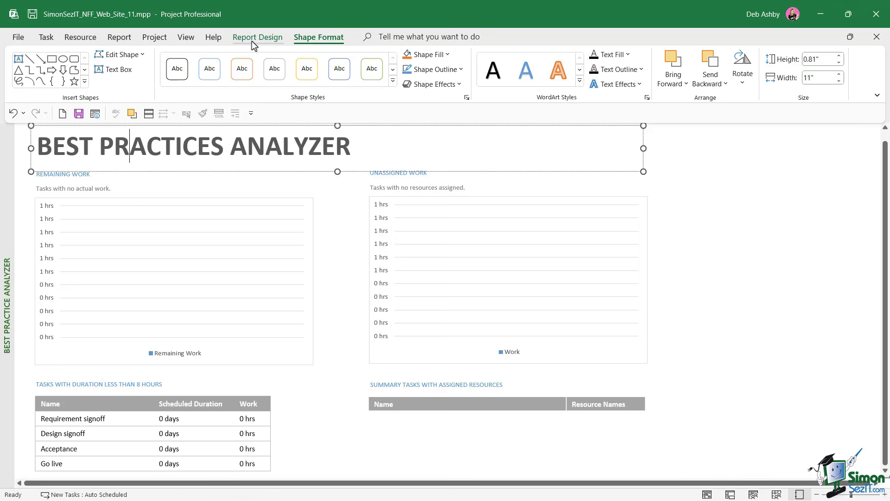
{"action": "left_click", "coordinate": [251, 40]}
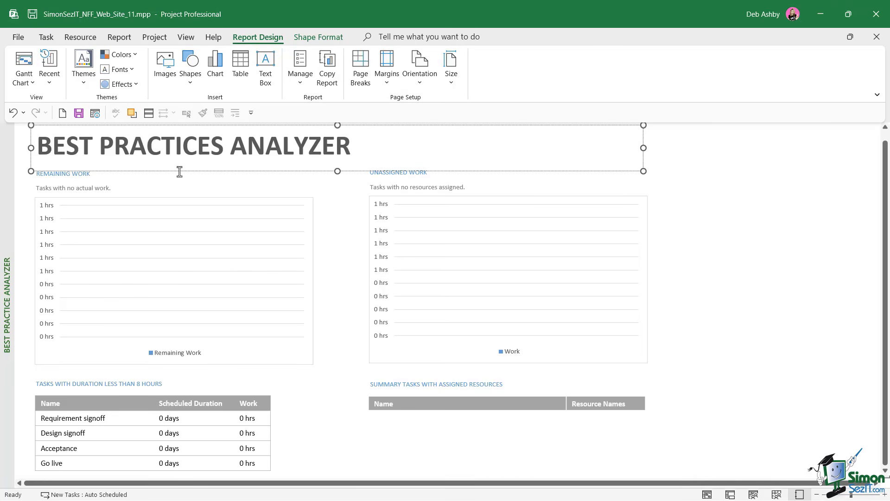
{"action": "left_click", "coordinate": [318, 40]}
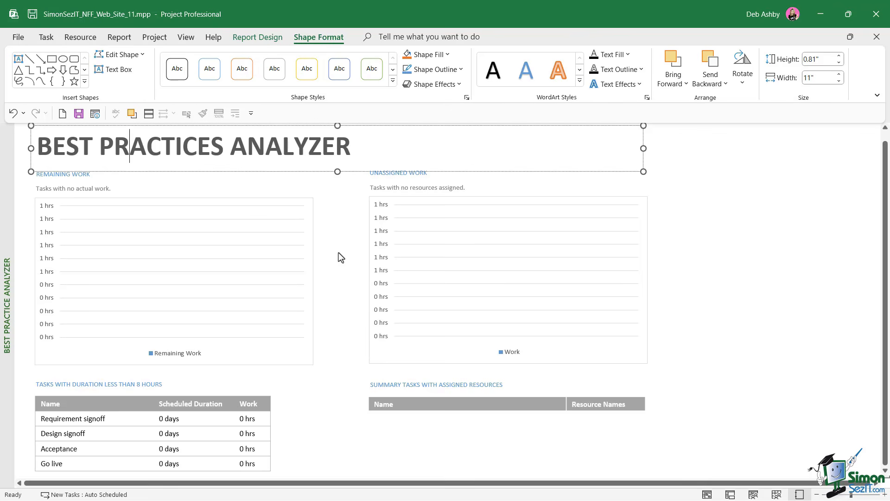
- Select the Remaining Work chart and review its chart design and format tools
{"action": "left_click", "coordinate": [273, 197]}
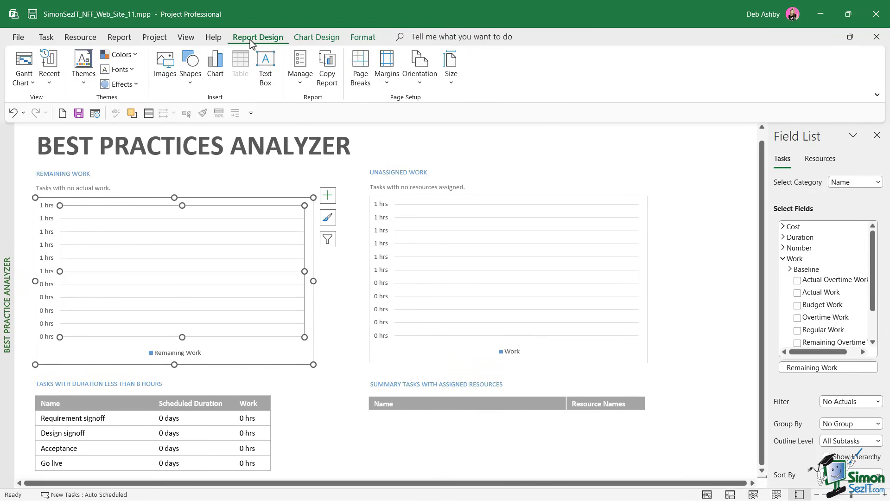
{"action": "left_click", "coordinate": [318, 40]}
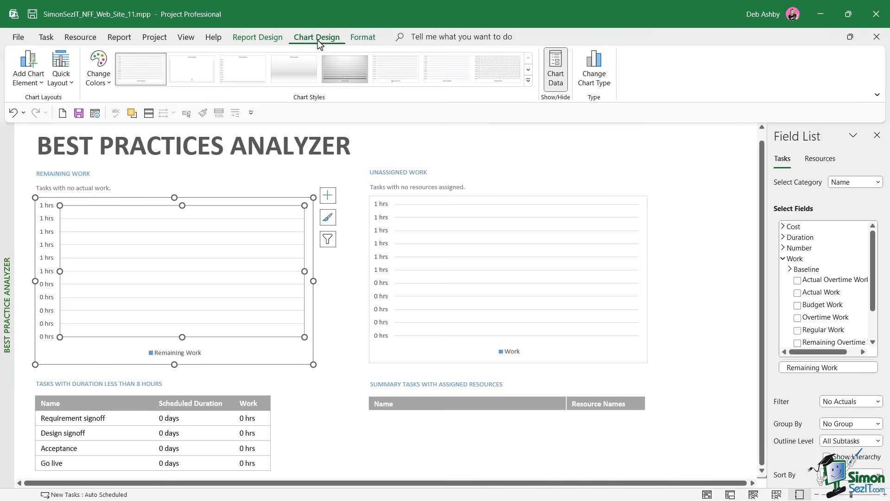
{"action": "left_click", "coordinate": [364, 39]}
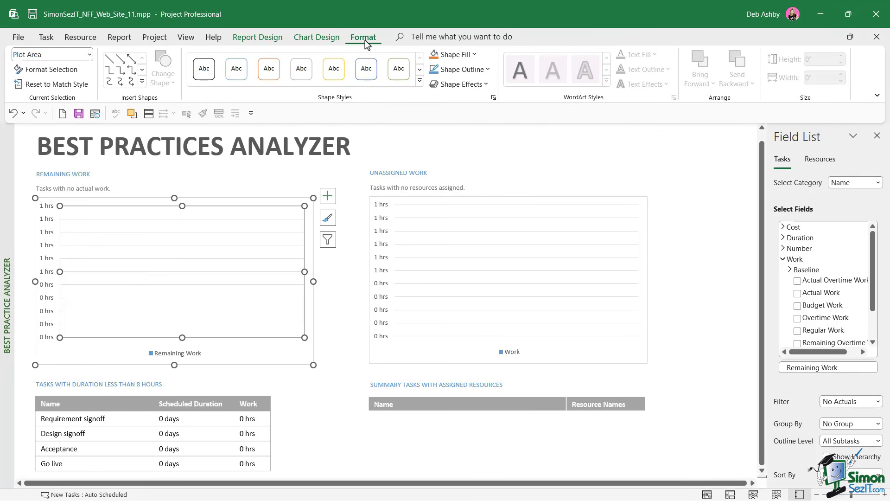
- Select the tasks-with-duration table and review its table design and layout tools, then deselect it
{"action": "left_click", "coordinate": [184, 400]}
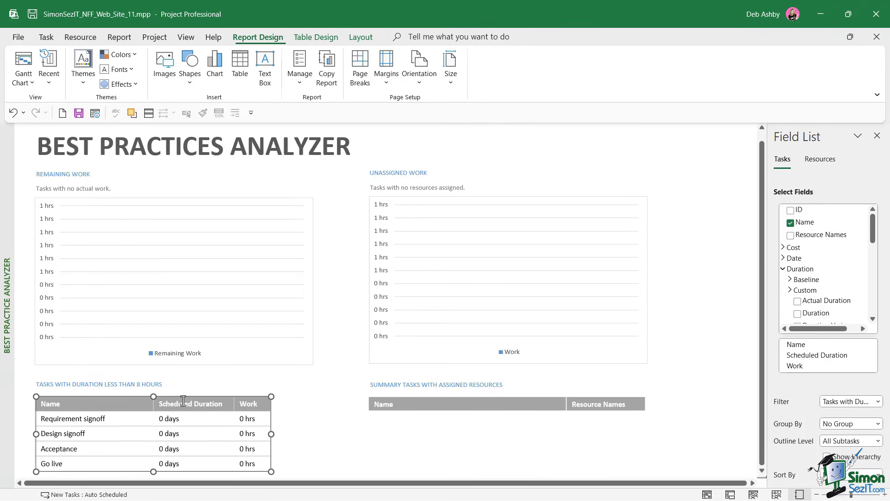
{"action": "left_click", "coordinate": [312, 38]}
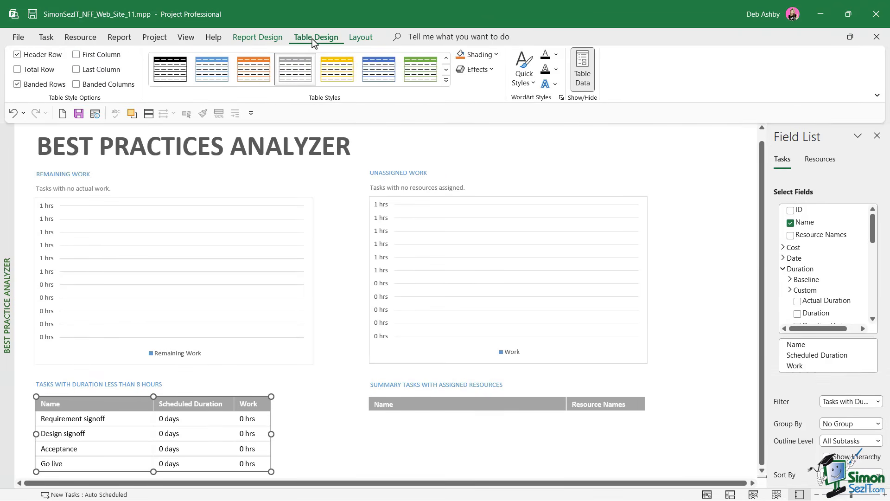
{"action": "left_click", "coordinate": [367, 45]}
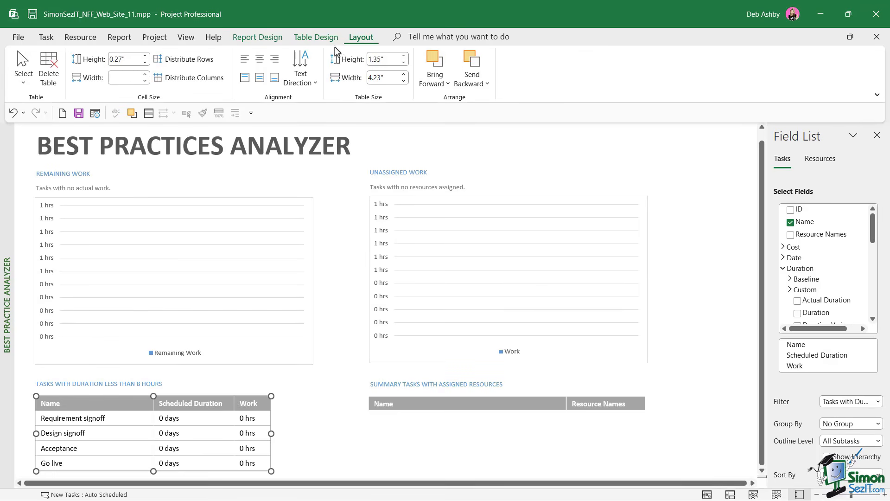
{"action": "left_click", "coordinate": [694, 234]}
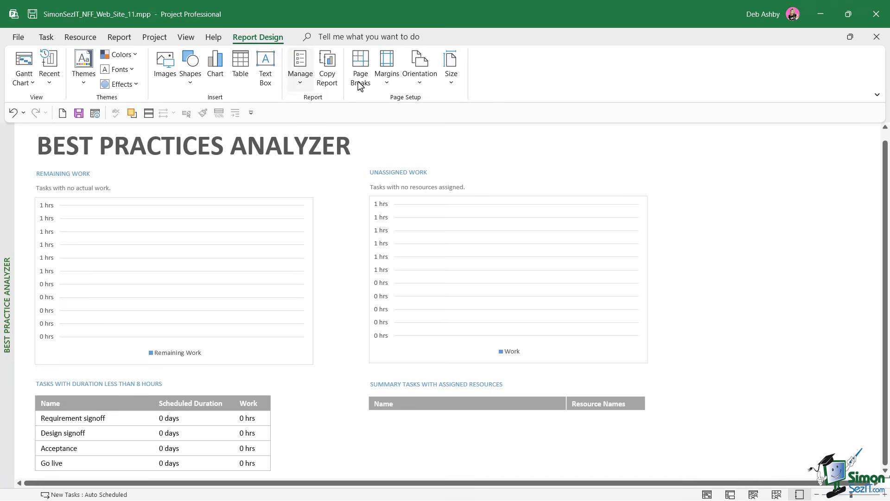
- Select the Remaining Work chart, scroll its Field List, then close the Field List
{"action": "left_click", "coordinate": [223, 197]}
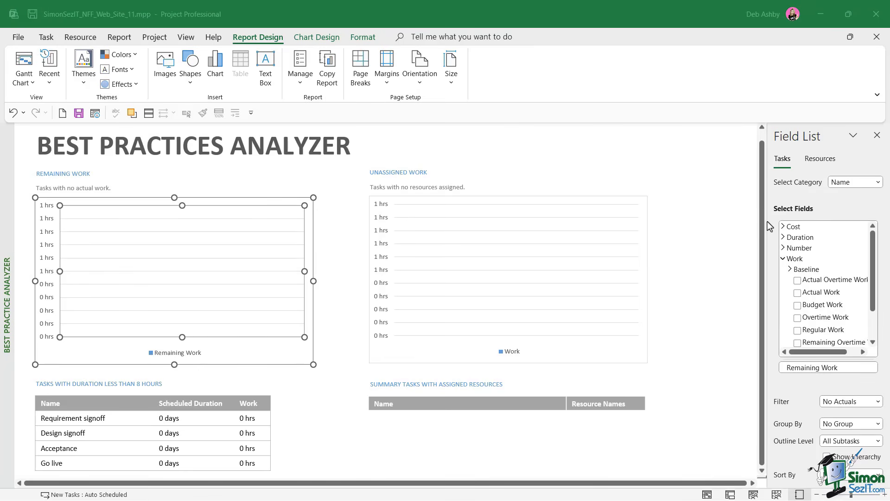
{"action": "left_click", "coordinate": [872, 254]}
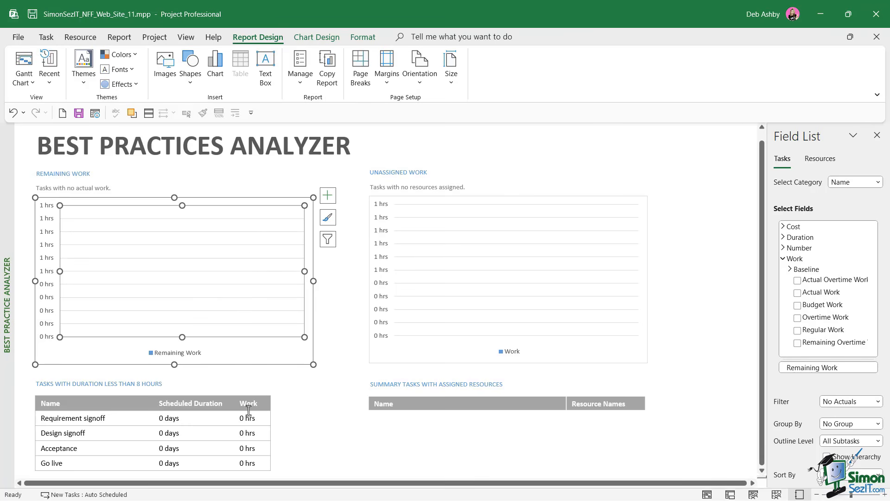
{"action": "left_click", "coordinate": [877, 135]}
{"action": "left_click", "coordinate": [786, 186]}
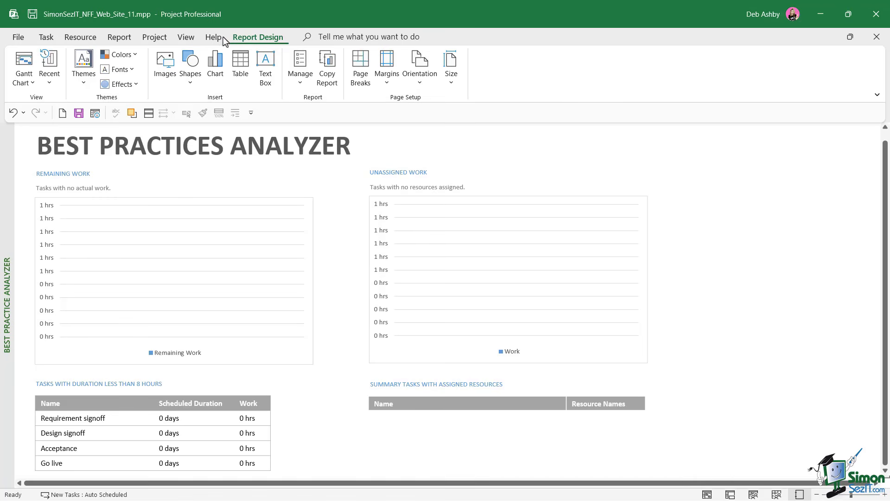
- Apply the Organic theme to the report
{"action": "left_click", "coordinate": [83, 83]}
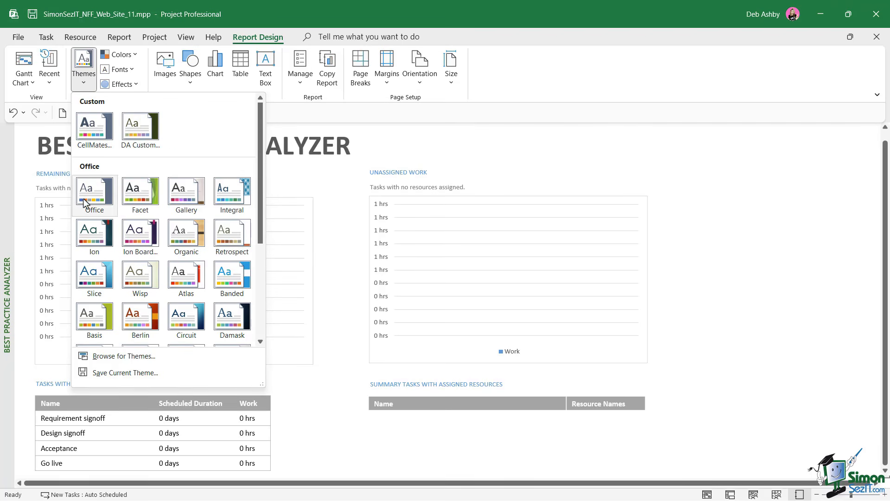
{"action": "scroll", "coordinate": [260, 171], "scroll_direction": "down", "scroll_amount": 1}
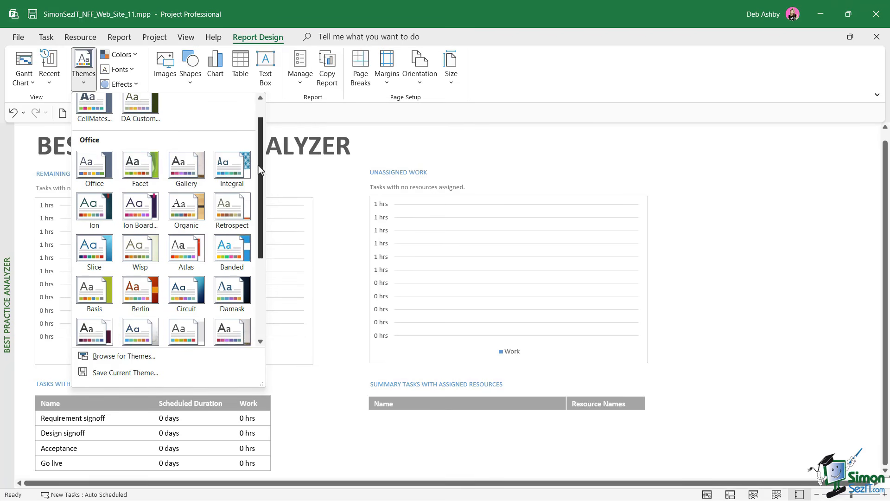
{"action": "left_click_drag", "start_coordinate": [259, 171], "coordinate": [259, 138]}
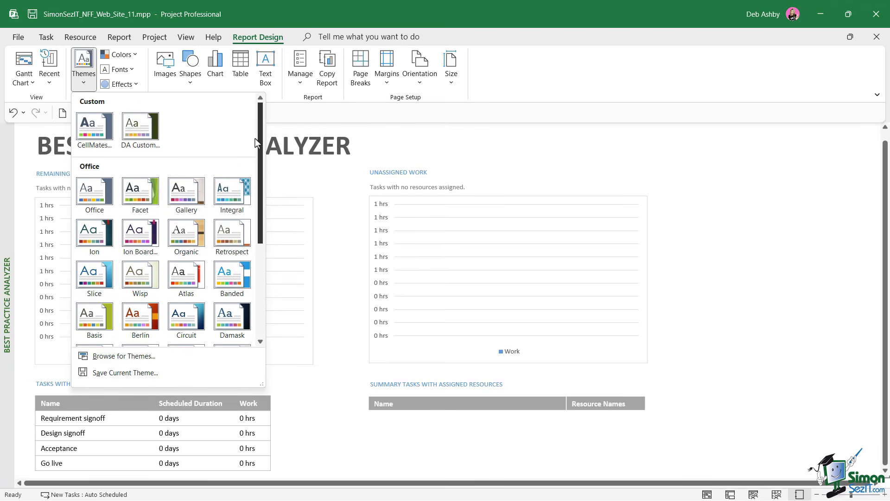
{"action": "left_click", "coordinate": [185, 235]}
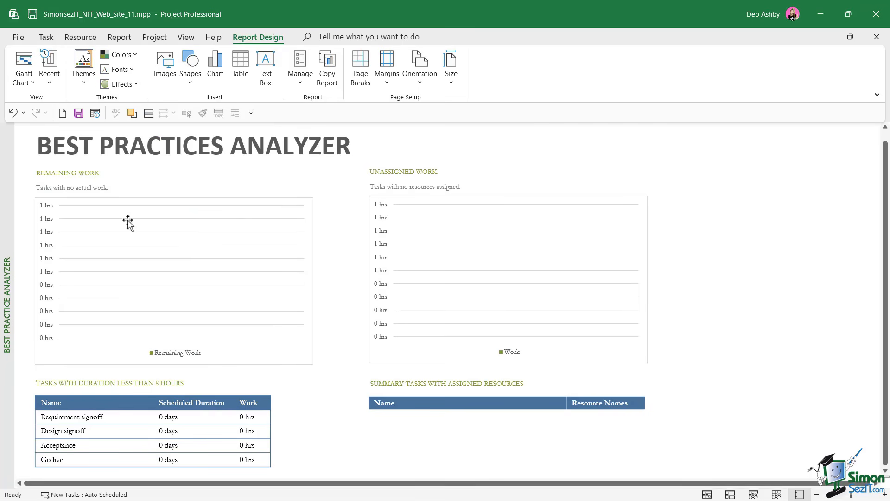
{"action": "left_click", "coordinate": [39, 179]}
{"action": "key", "text": "ctrl+a"}
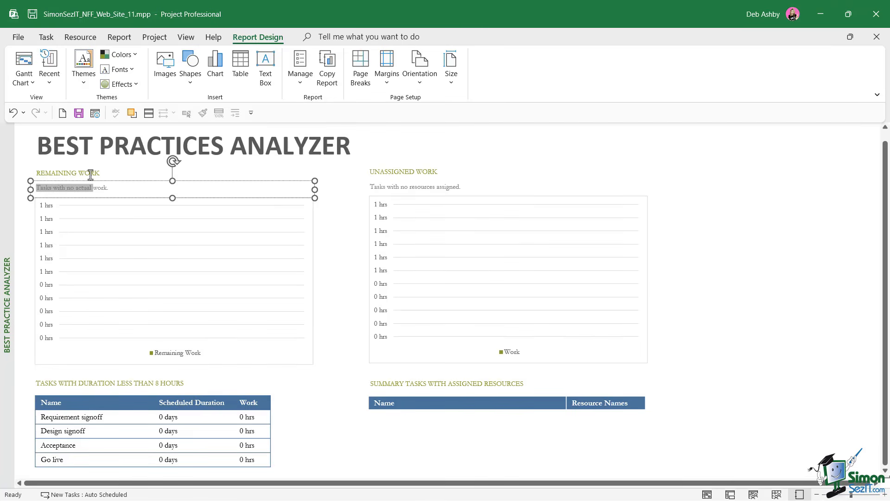
{"action": "left_click", "coordinate": [721, 229]}
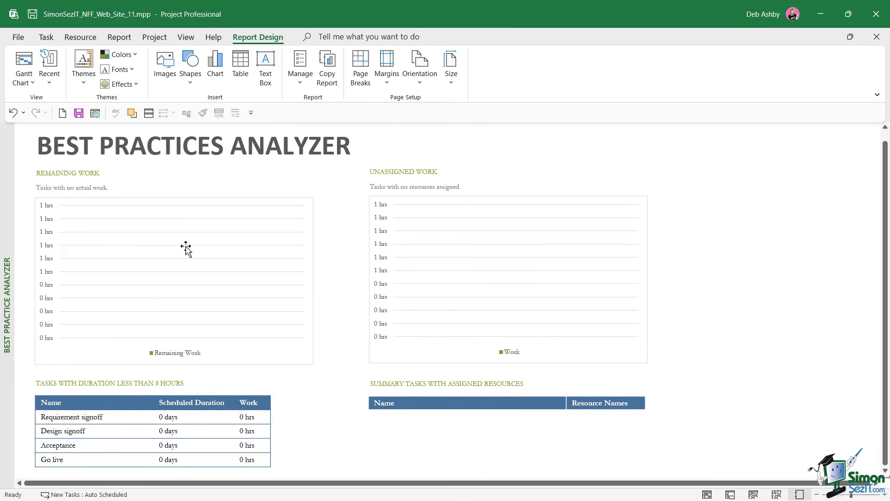
- Apply the Gallery theme to the report, then switch its colour scheme to Paper
{"action": "left_click", "coordinate": [83, 65]}
{"action": "left_click", "coordinate": [184, 191]}
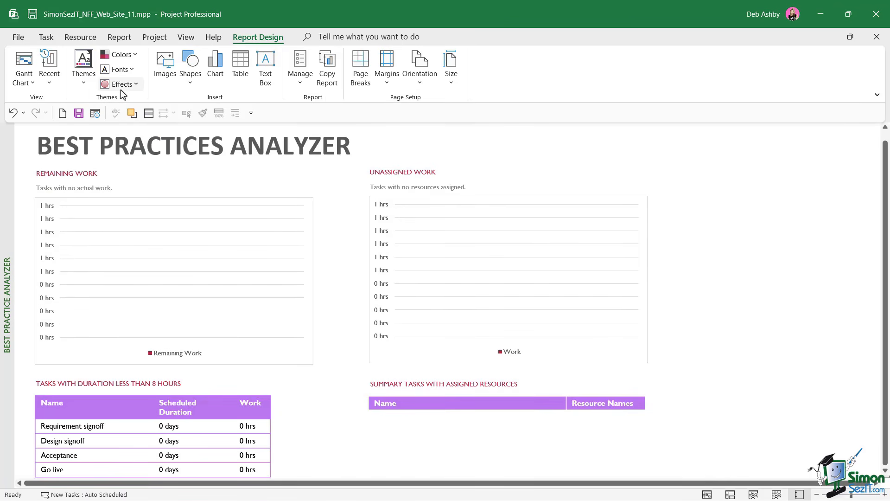
{"action": "left_click", "coordinate": [135, 54]}
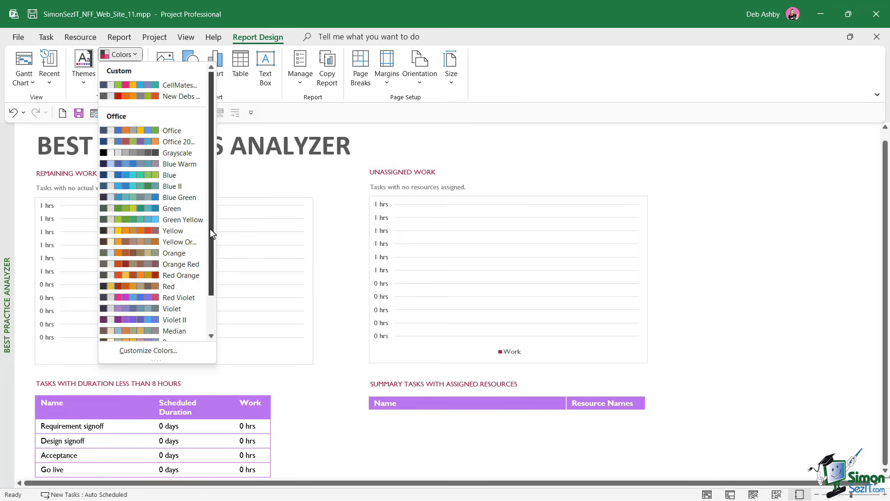
{"action": "left_click_drag", "start_coordinate": [210, 229], "coordinate": [207, 297]}
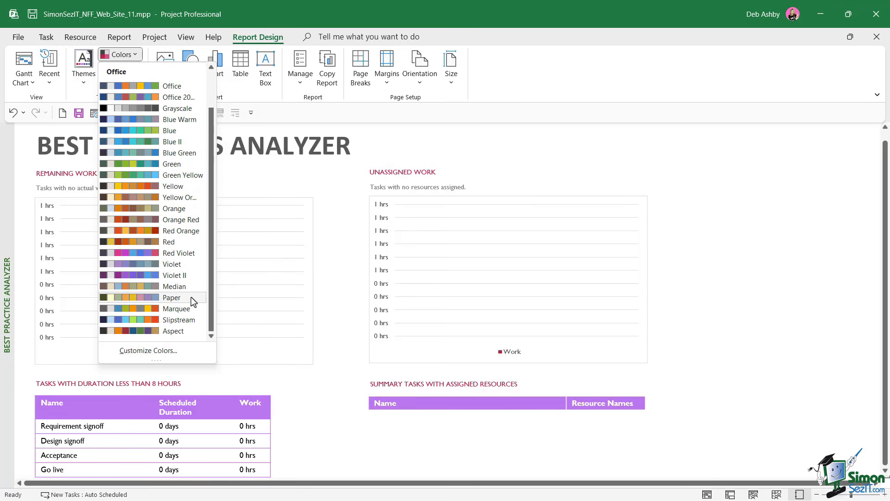
{"action": "left_click", "coordinate": [175, 297]}
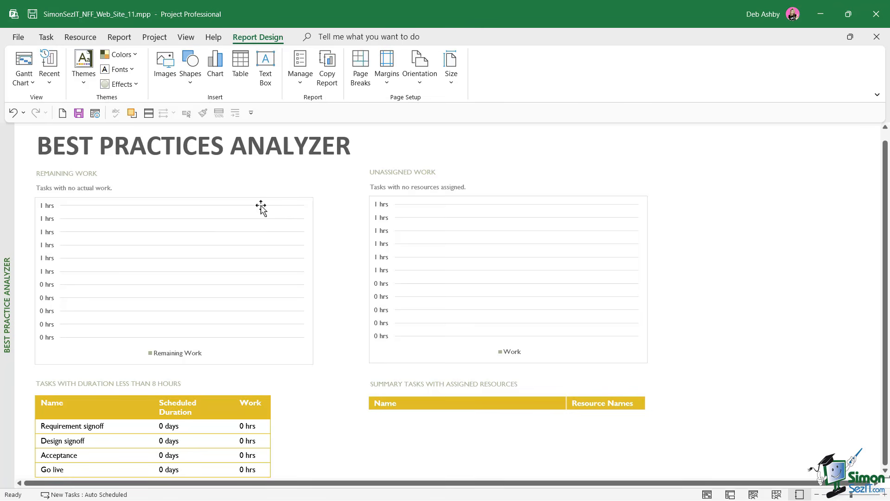
- Browse the Fonts, Effects and Shapes galleries without choosing an option
{"action": "left_click", "coordinate": [132, 72]}
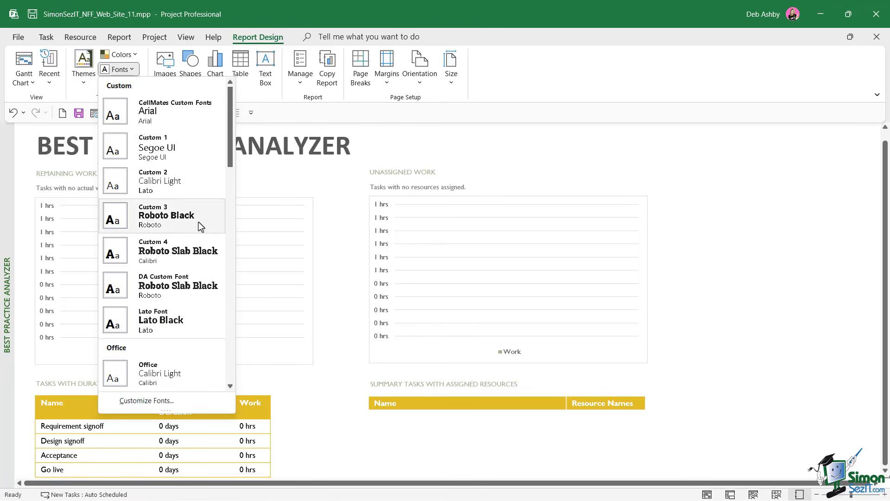
{"action": "left_click", "coordinate": [282, 20]}
{"action": "left_click", "coordinate": [136, 85]}
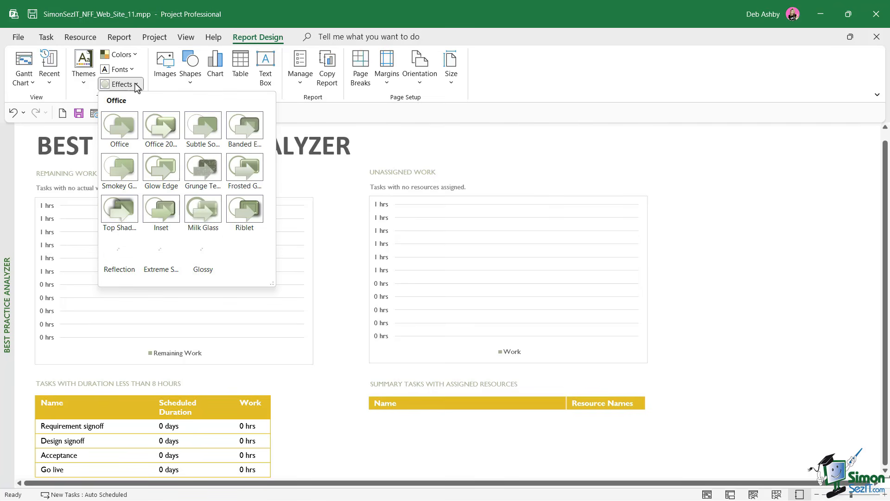
{"action": "left_click", "coordinate": [329, 18]}
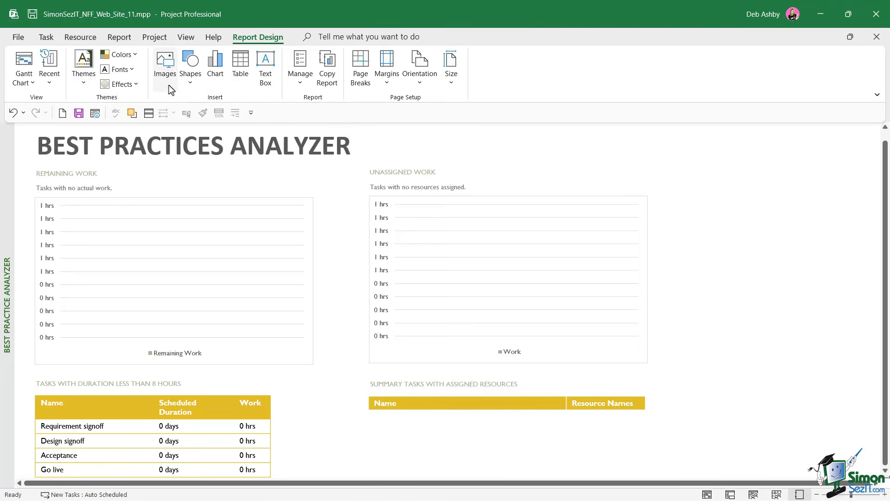
{"action": "left_click", "coordinate": [191, 83]}
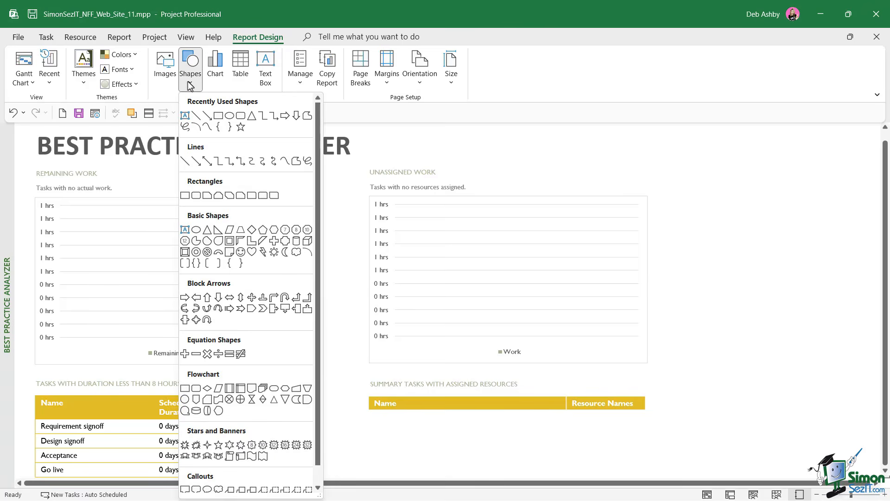
{"action": "left_click", "coordinate": [282, 15]}
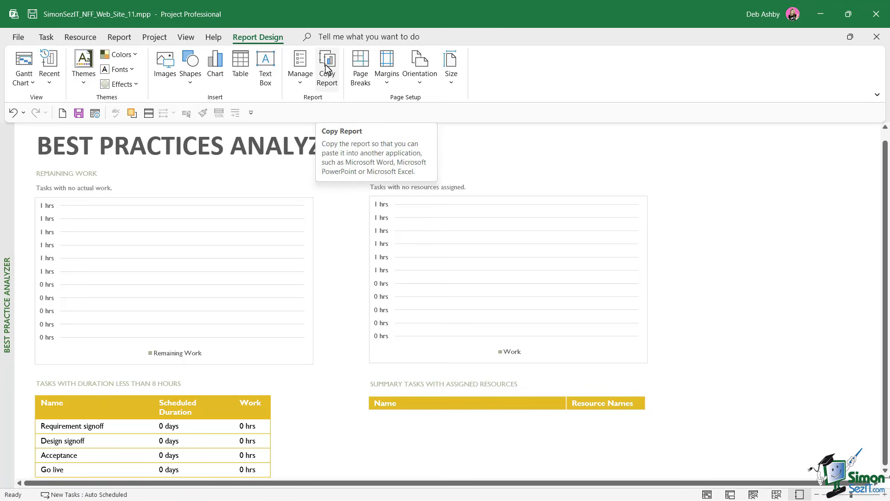
- Turn on page breaks and review the margin, orientation and page size options
{"action": "left_click", "coordinate": [360, 77]}
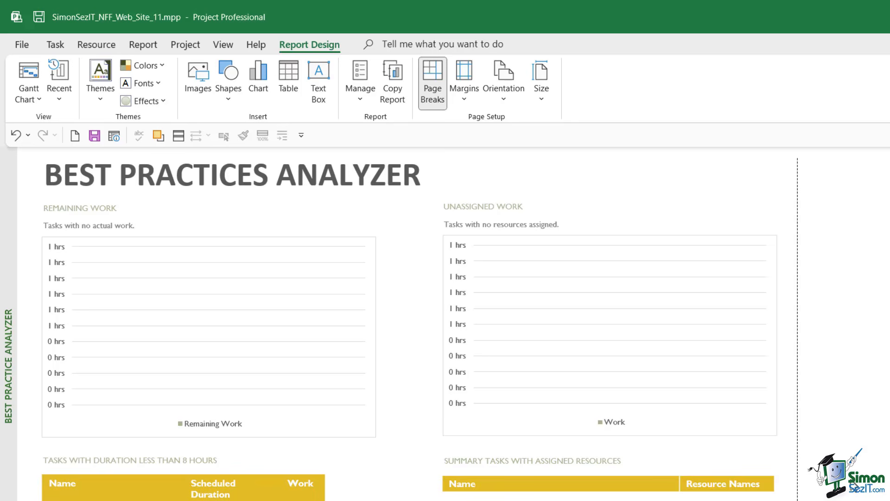
{"action": "left_click", "coordinate": [464, 98]}
{"action": "left_click", "coordinate": [503, 100]}
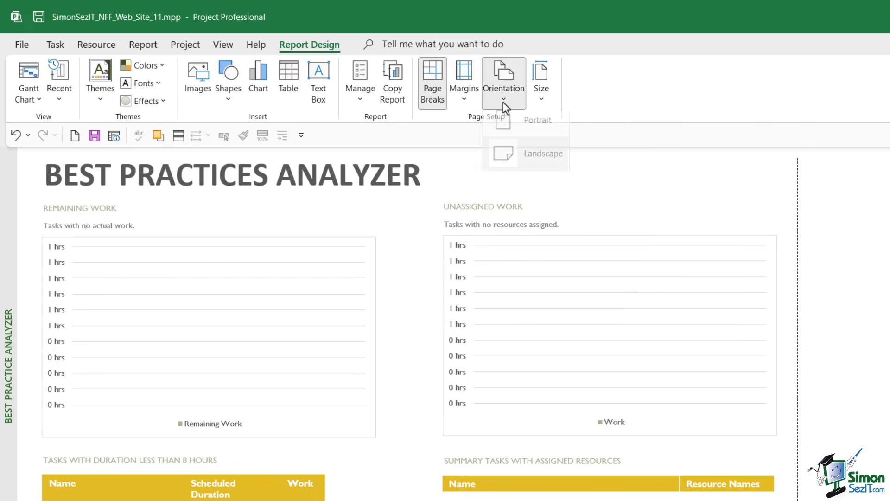
{"action": "left_click", "coordinate": [544, 99]}
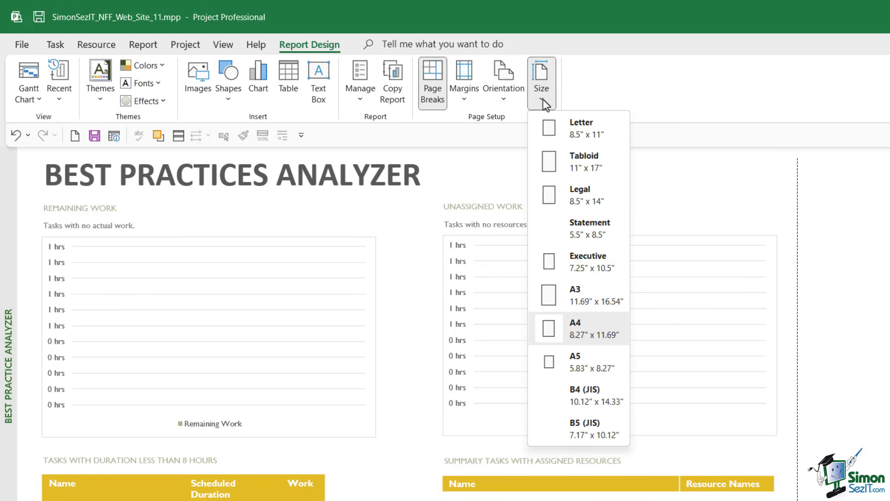
{"action": "left_click", "coordinate": [639, 91]}
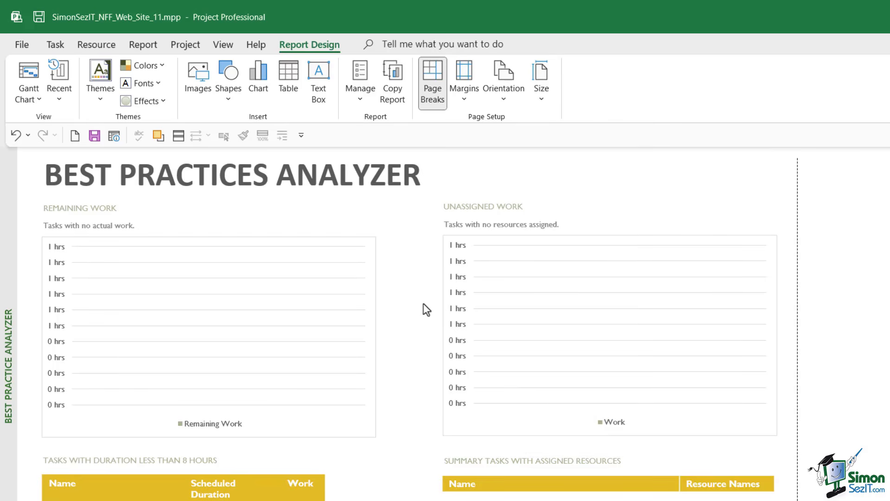
- Fill the report title box with a dark orange theme colour
{"action": "left_click", "coordinate": [280, 180]}
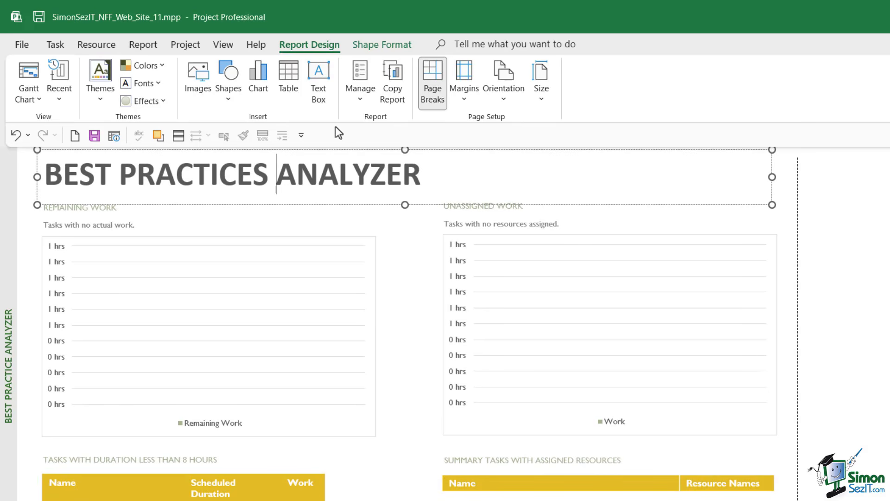
{"action": "left_click", "coordinate": [371, 46]}
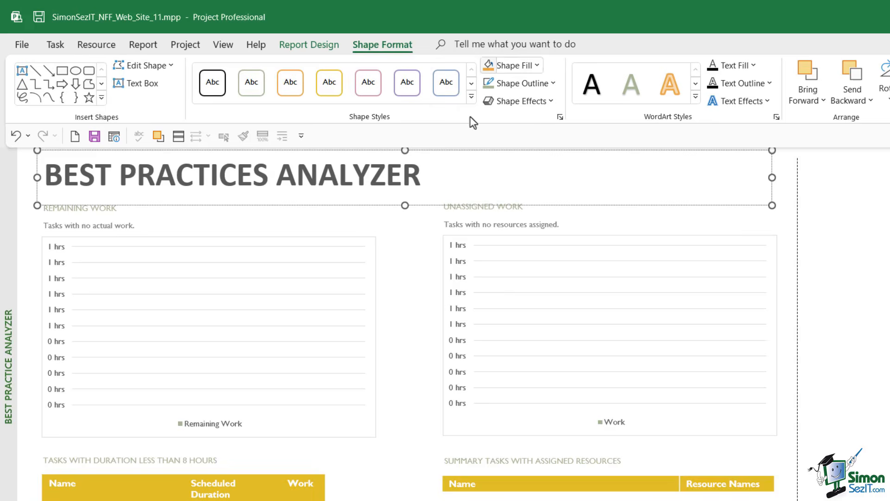
{"action": "left_click", "coordinate": [537, 66]}
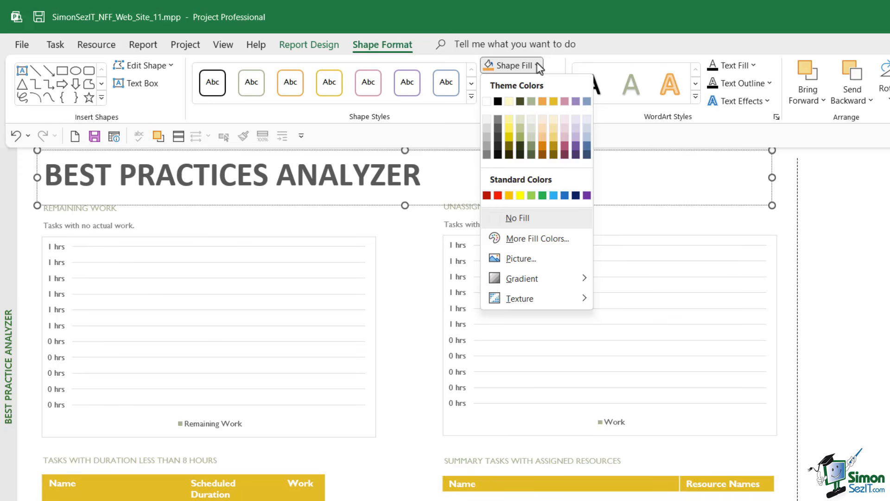
{"action": "left_click", "coordinate": [544, 147]}
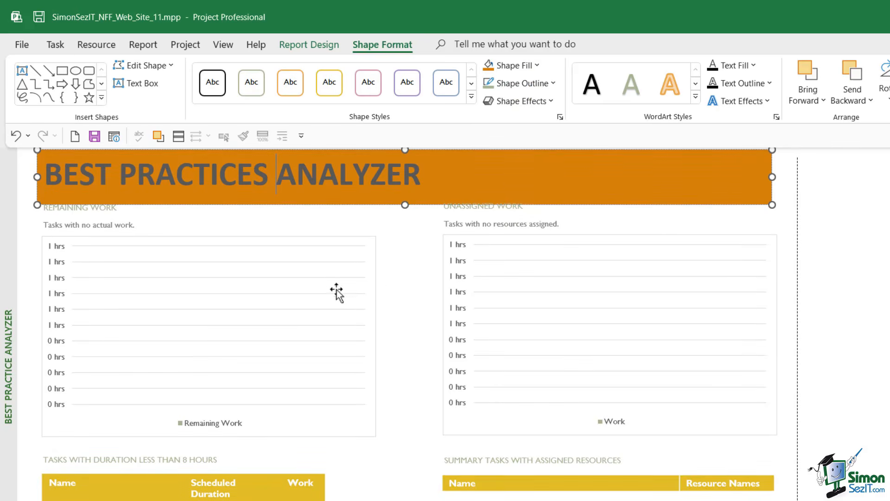
- Set the title text colour to Orange, Accent 2, Lighter 80%
{"action": "left_click_drag", "start_coordinate": [422, 175], "coordinate": [44, 175]}
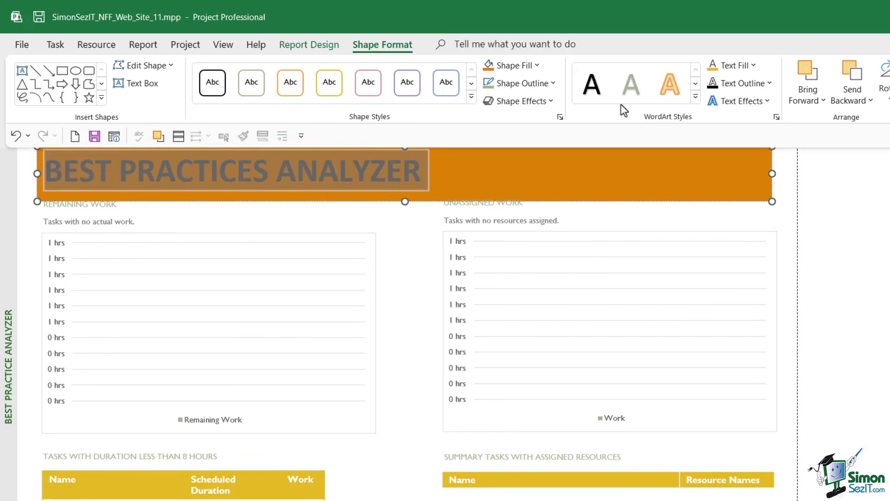
{"action": "left_click", "coordinate": [752, 66]}
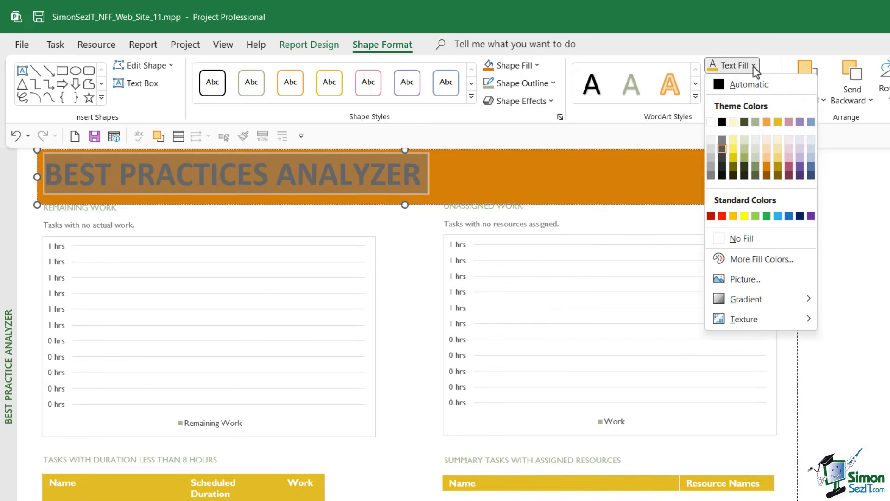
{"action": "left_click", "coordinate": [765, 139]}
{"action": "left_click", "coordinate": [827, 202]}
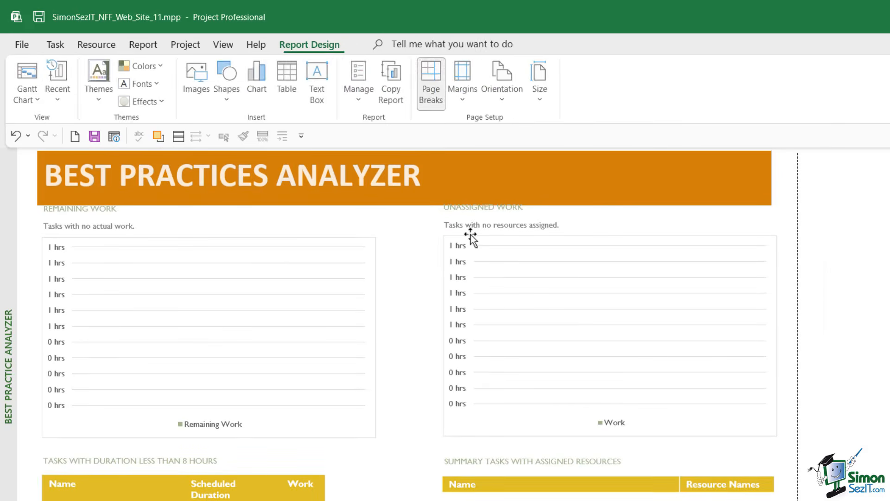
- Change the title text font to Berlin Sans FB
{"action": "triple_click", "coordinate": [79, 177]}
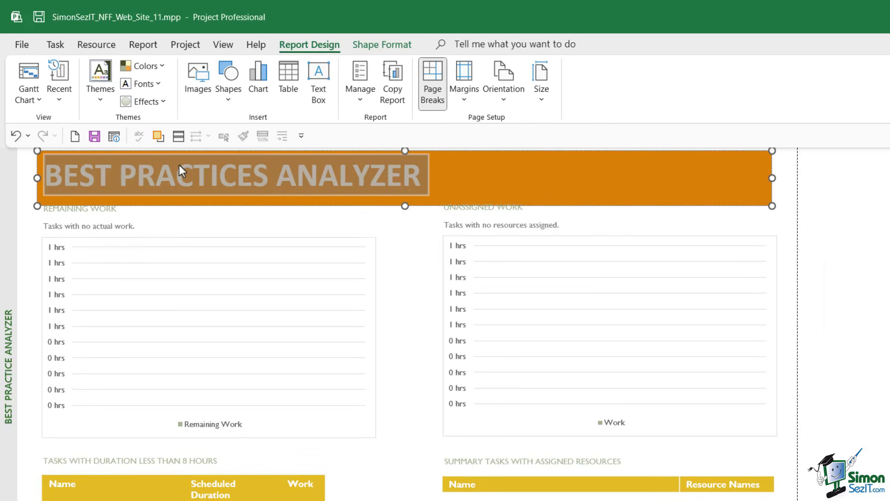
{"action": "left_click", "coordinate": [390, 48]}
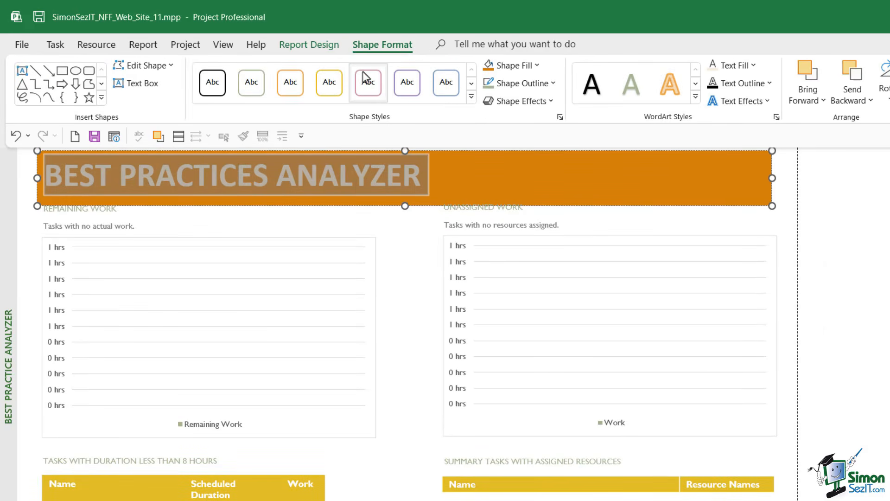
{"action": "left_click", "coordinate": [55, 47]}
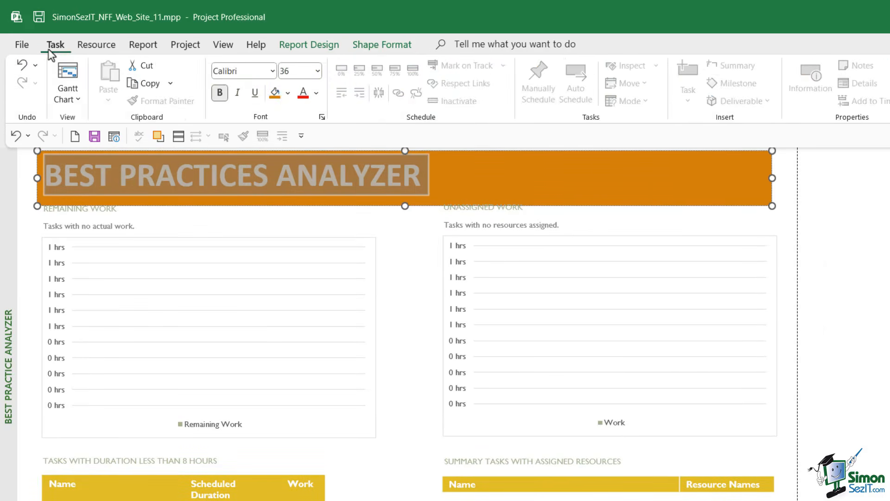
{"action": "left_click", "coordinate": [273, 71]}
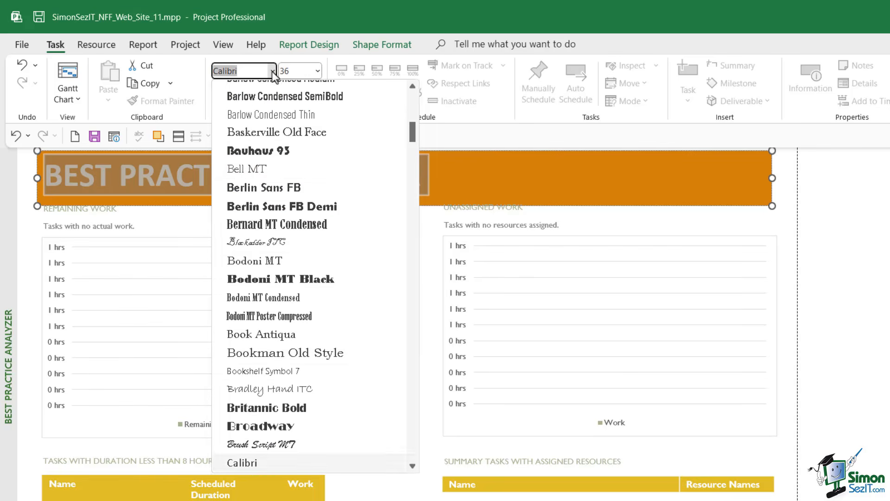
{"action": "left_click", "coordinate": [280, 188]}
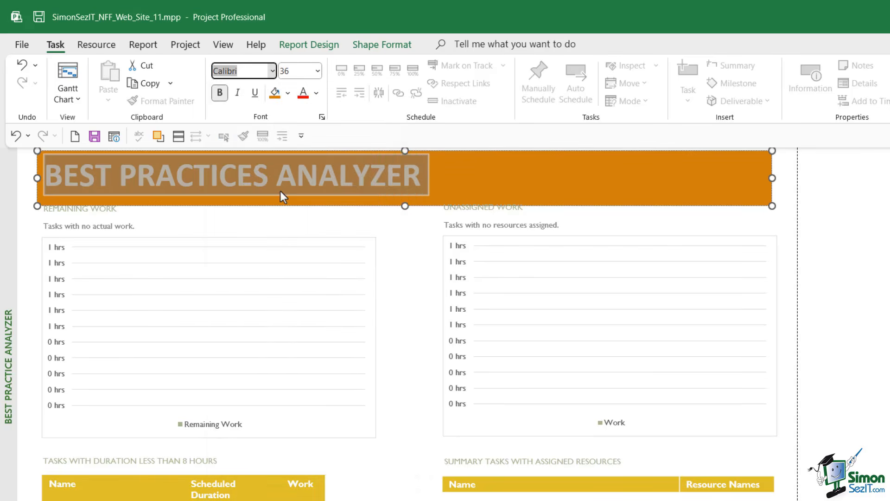
- Set the title text font to Lato Black at size 28
{"action": "left_click", "coordinate": [272, 70]}
{"action": "left_click_drag", "start_coordinate": [414, 106], "coordinate": [416, 267]}
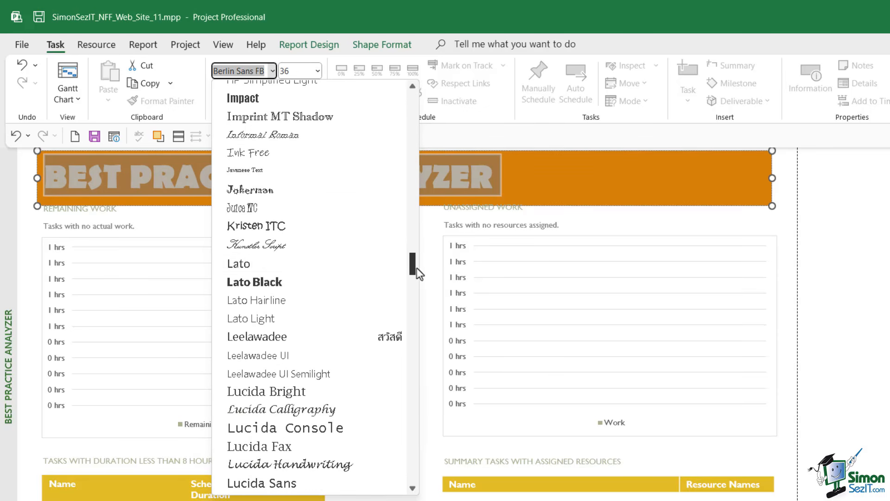
{"action": "left_click", "coordinate": [254, 282]}
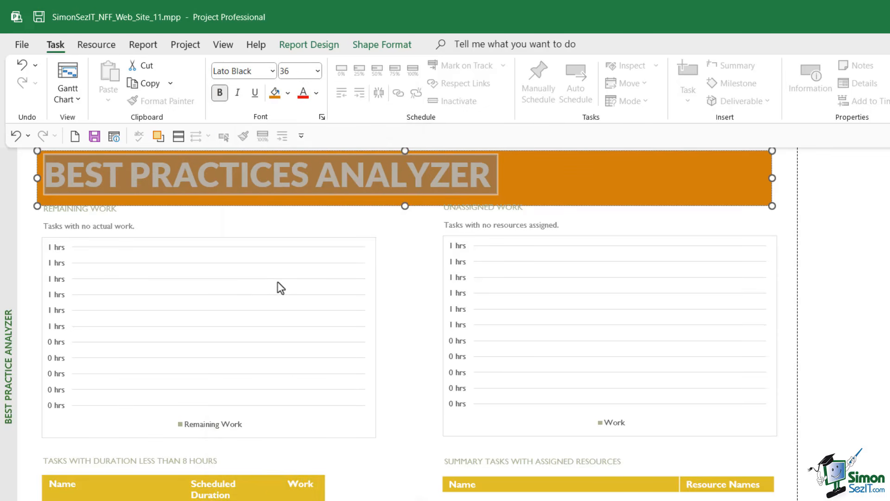
{"action": "left_click", "coordinate": [317, 70]}
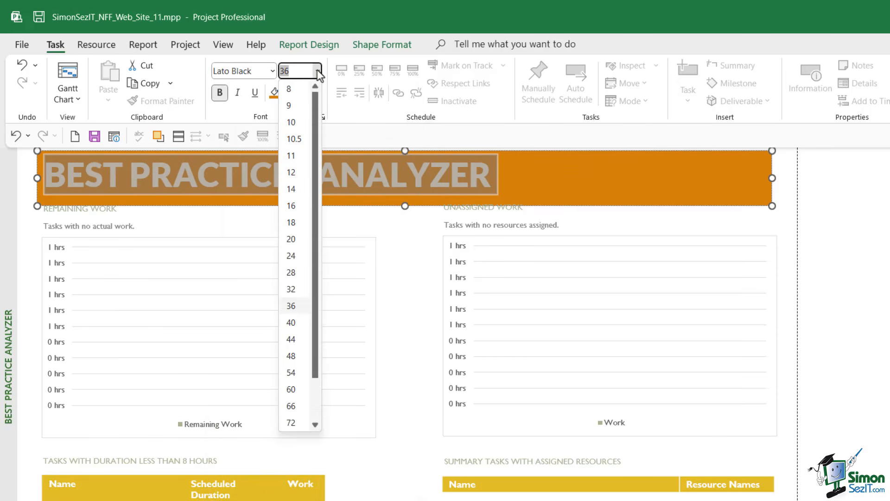
{"action": "left_click", "coordinate": [291, 274]}
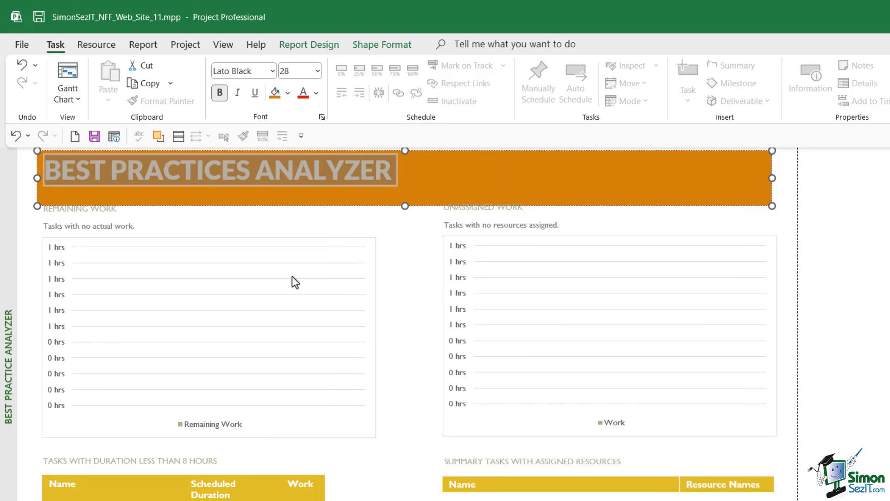
- Reduce the height of the orange title box so it fits snugly around the title text
{"action": "left_click", "coordinate": [404, 197]}
{"action": "left_click_drag", "start_coordinate": [404, 197], "coordinate": [406, 194]}
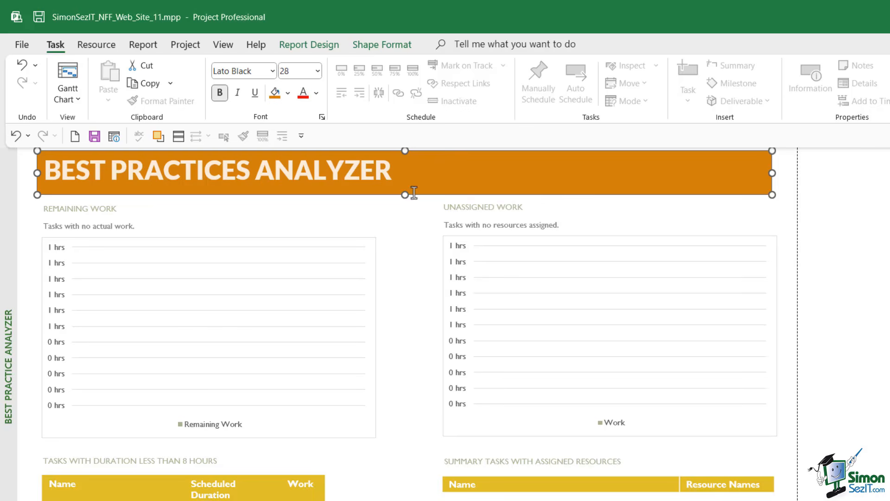
{"action": "left_click_drag", "start_coordinate": [404, 194], "coordinate": [403, 191]}
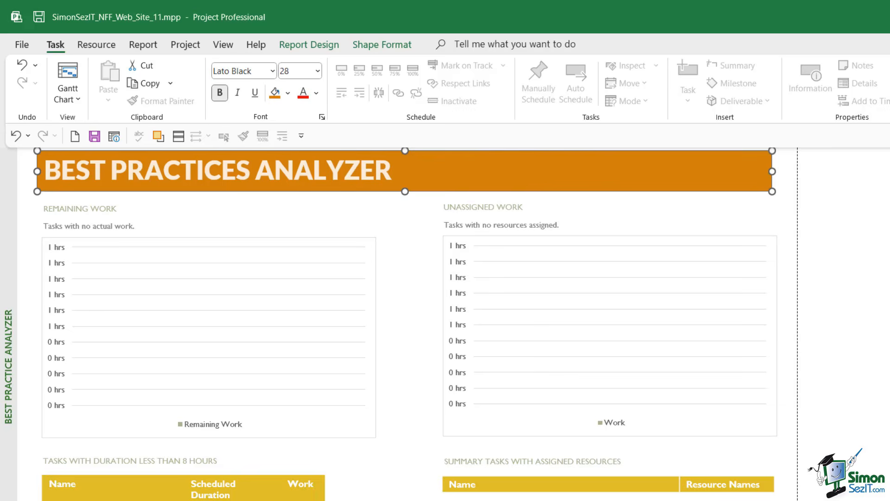
{"action": "left_click", "coordinate": [356, 216]}
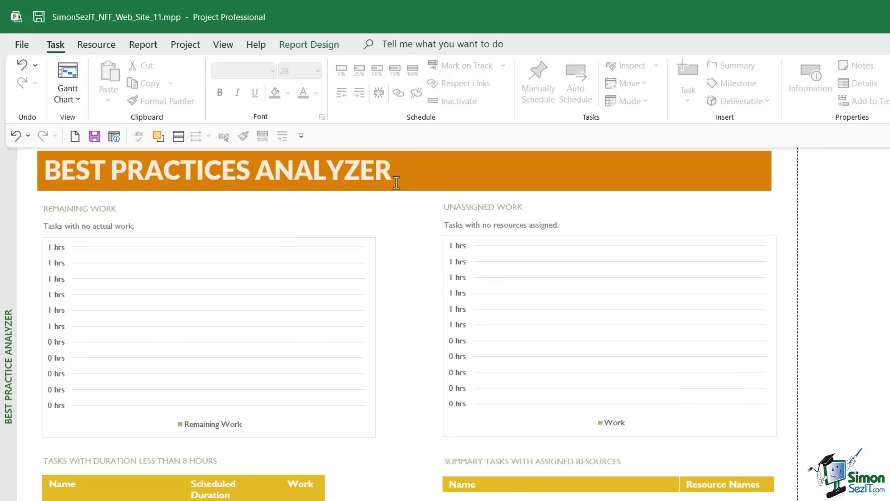
- Center the title text horizontally within the title box using paragraph alignment Centered
{"action": "left_click", "coordinate": [407, 167]}
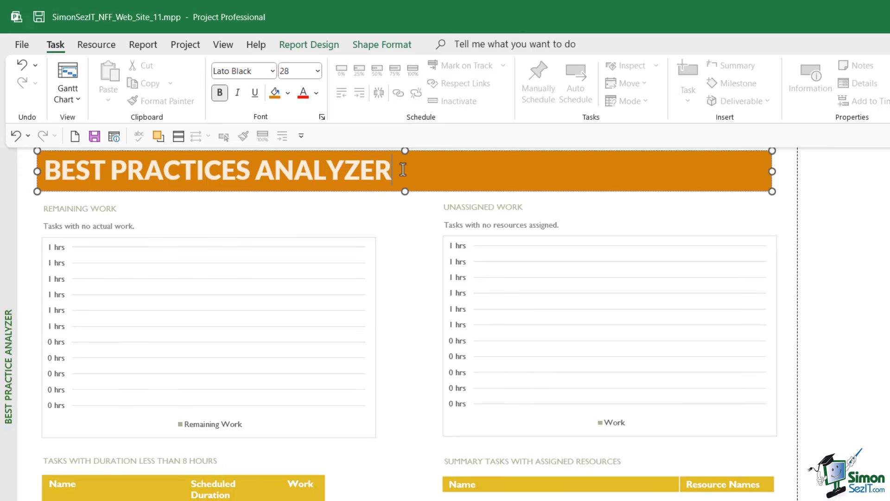
{"action": "right_click", "coordinate": [403, 170]}
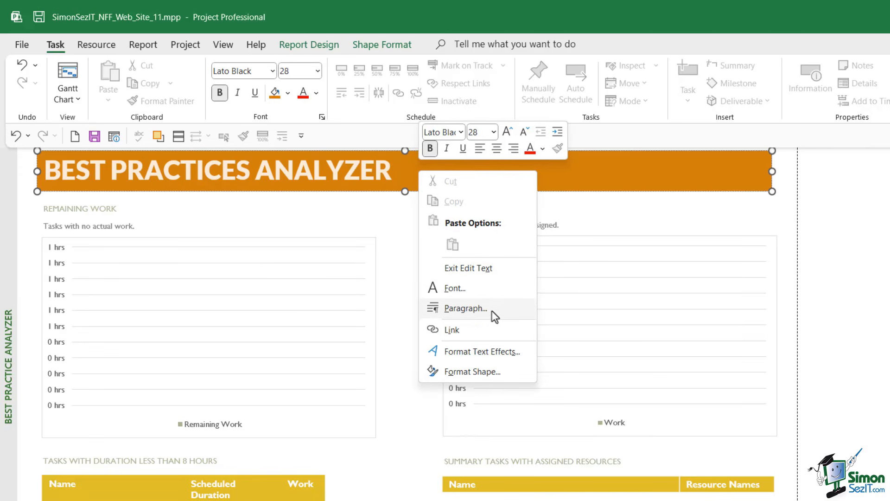
{"action": "left_click", "coordinate": [491, 310]}
{"action": "left_click", "coordinate": [491, 264]}
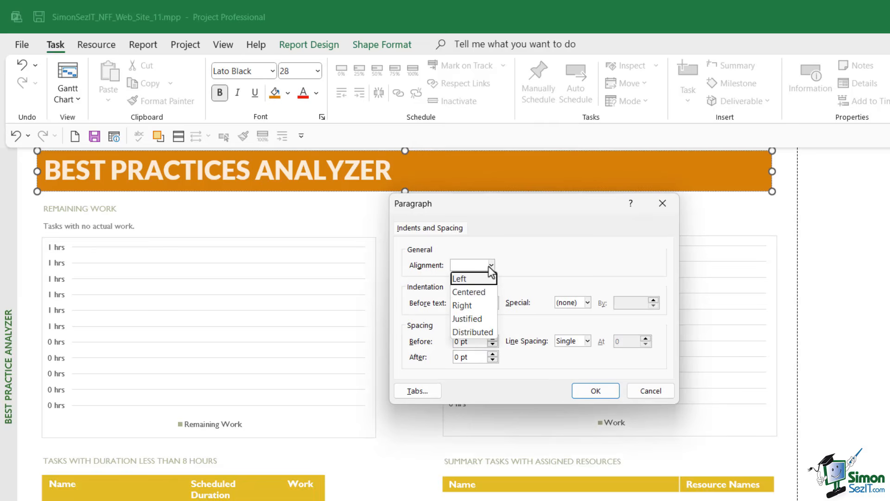
{"action": "left_click", "coordinate": [485, 292]}
{"action": "left_click", "coordinate": [595, 390]}
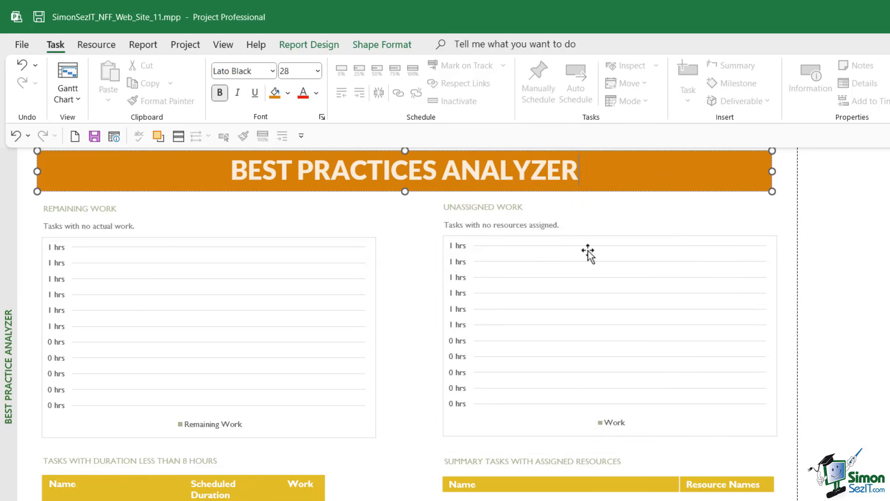
{"action": "key", "text": "Escape"}
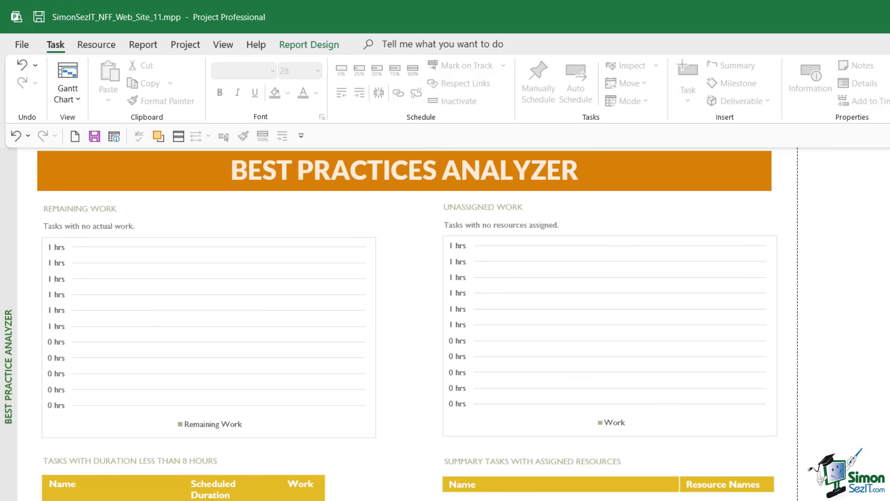